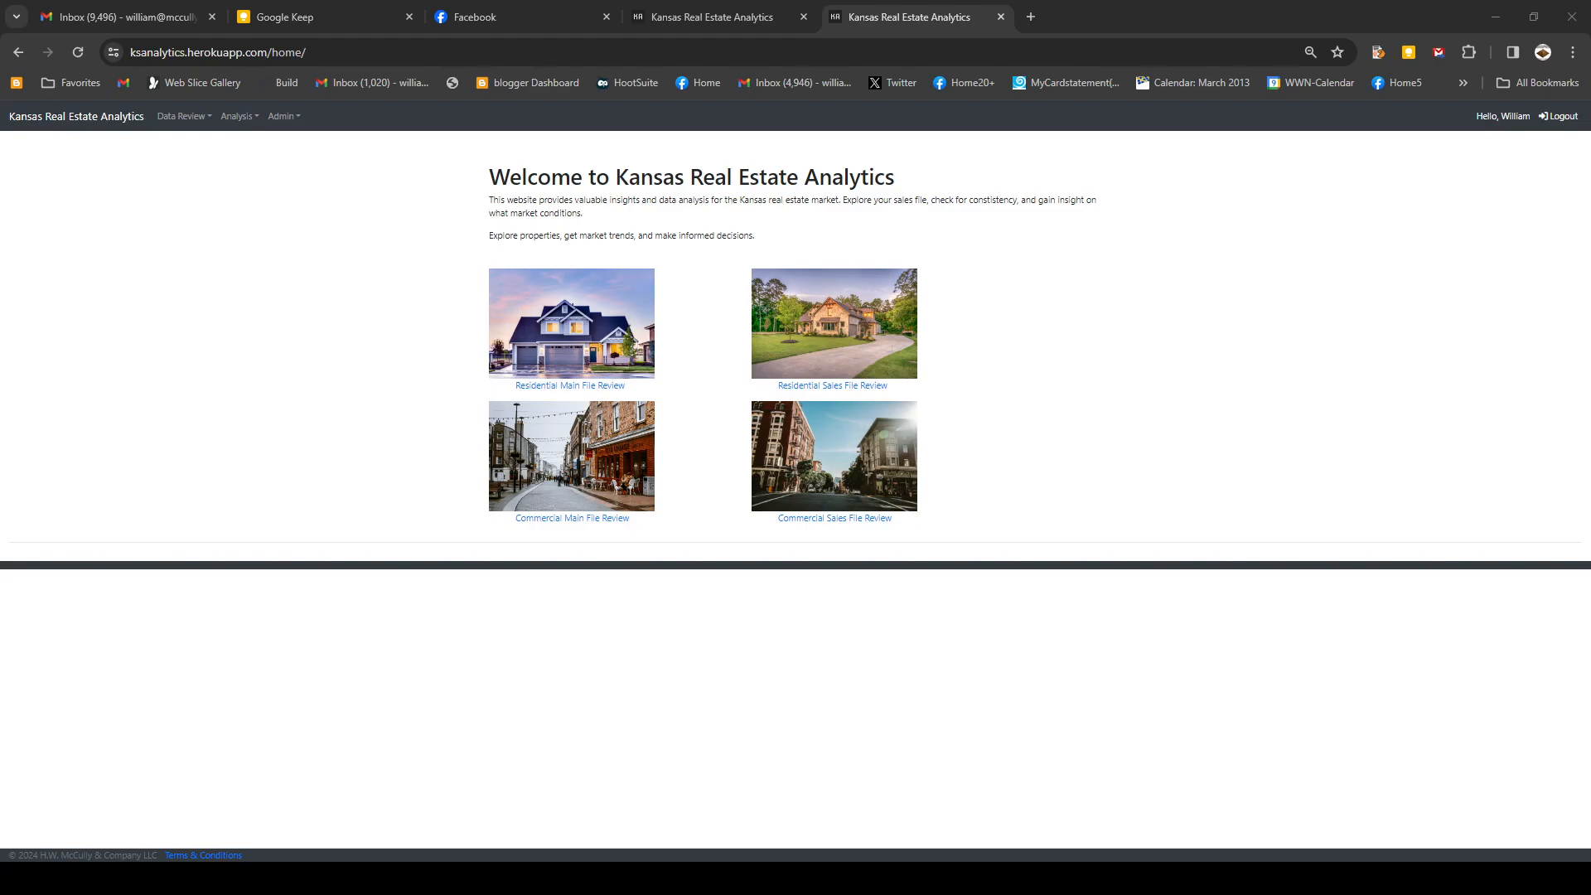
left_click(576, 387)
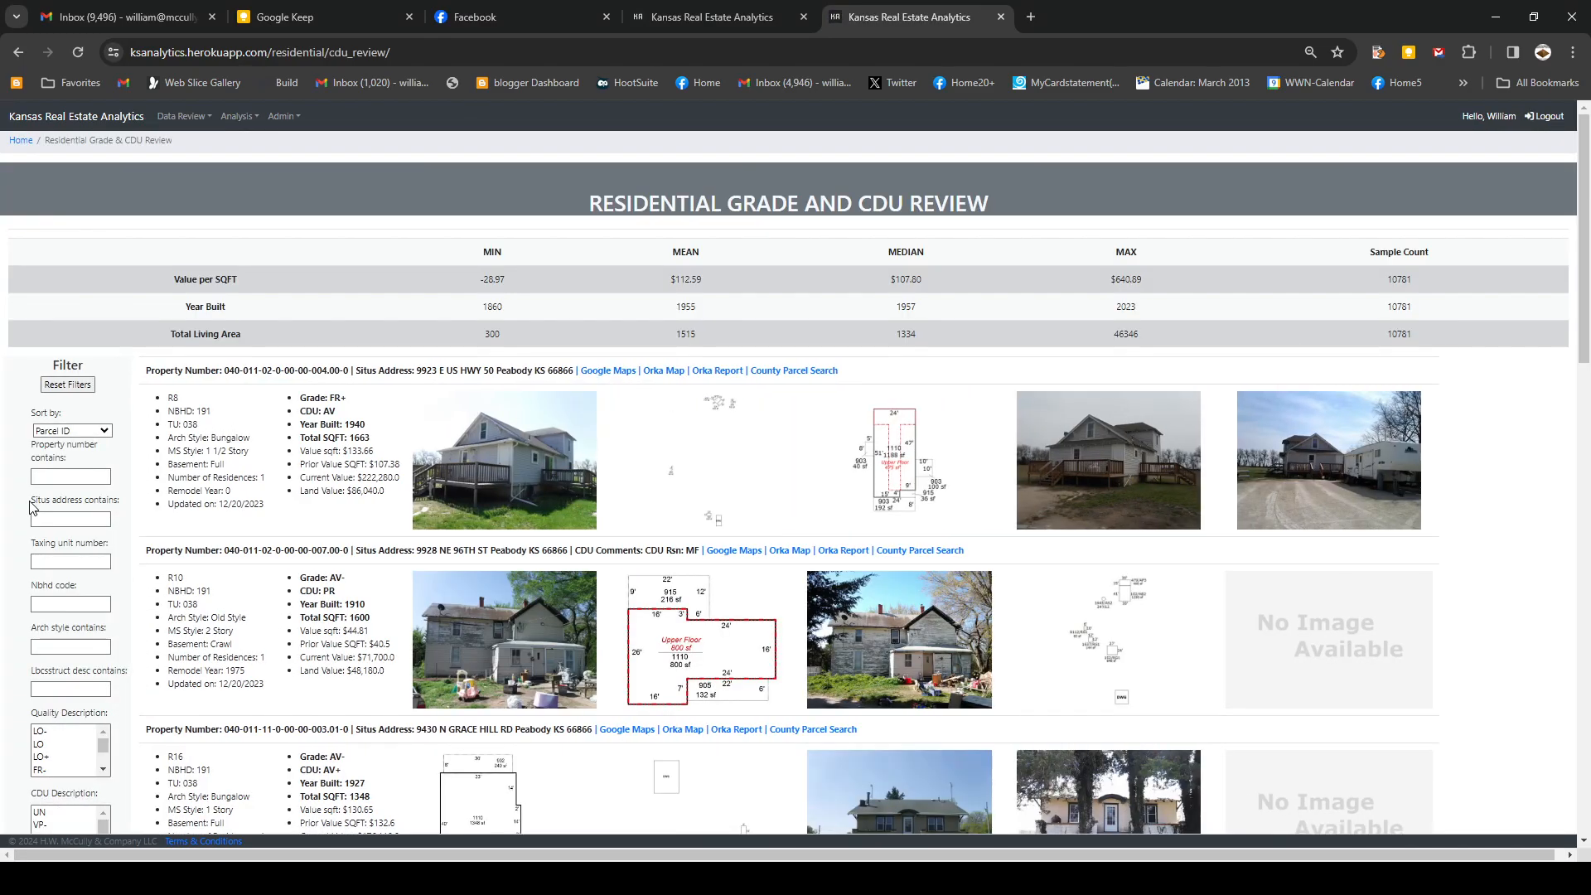
left_click(64, 520)
key("Return")
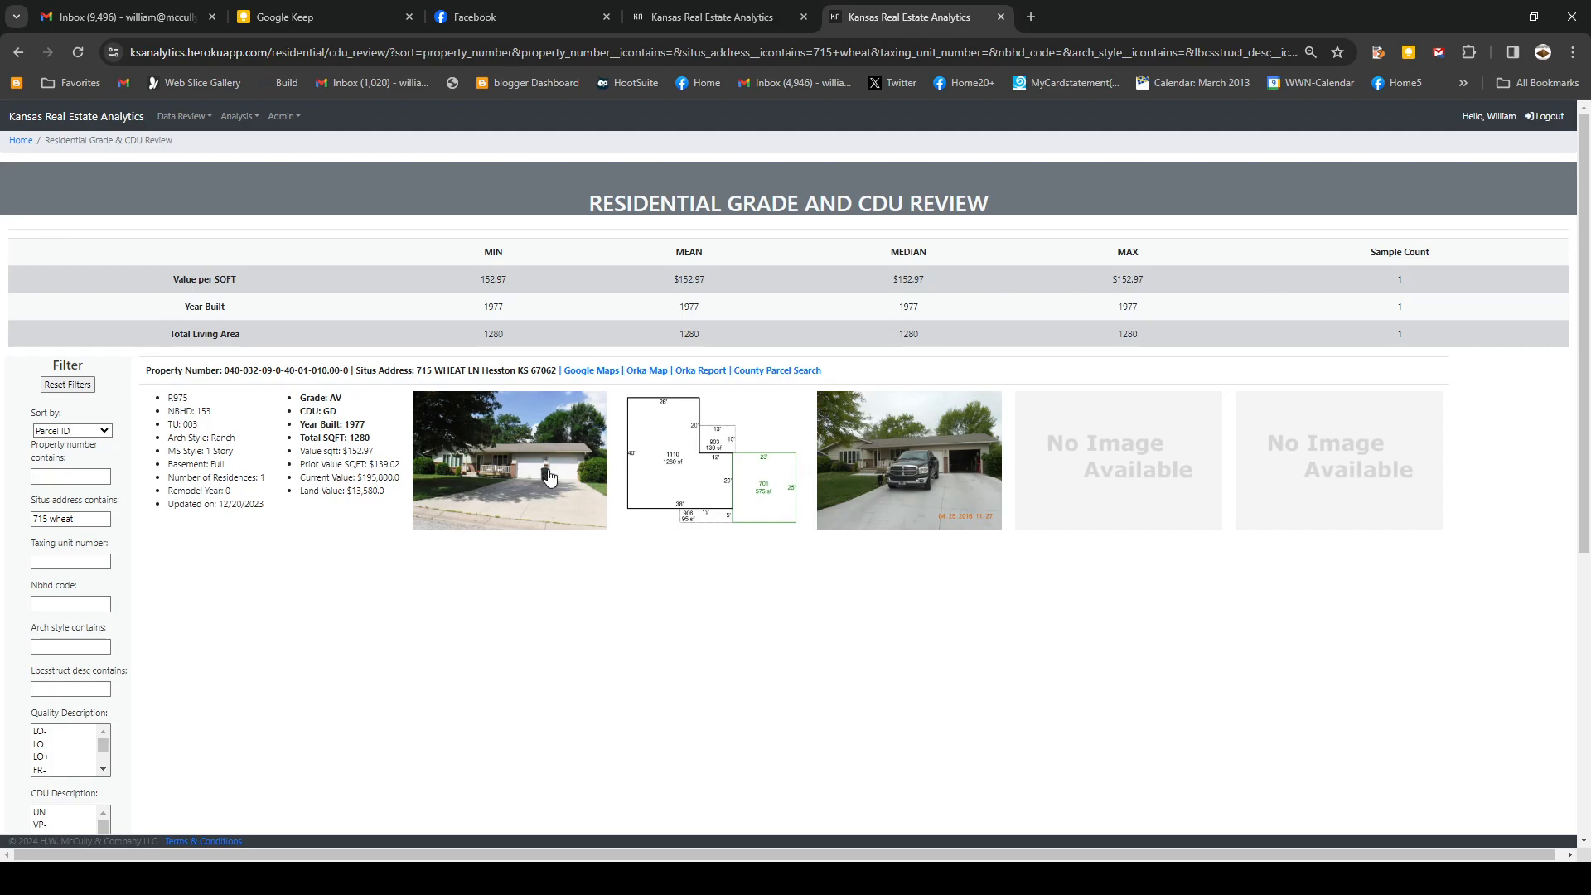
left_click(905, 454)
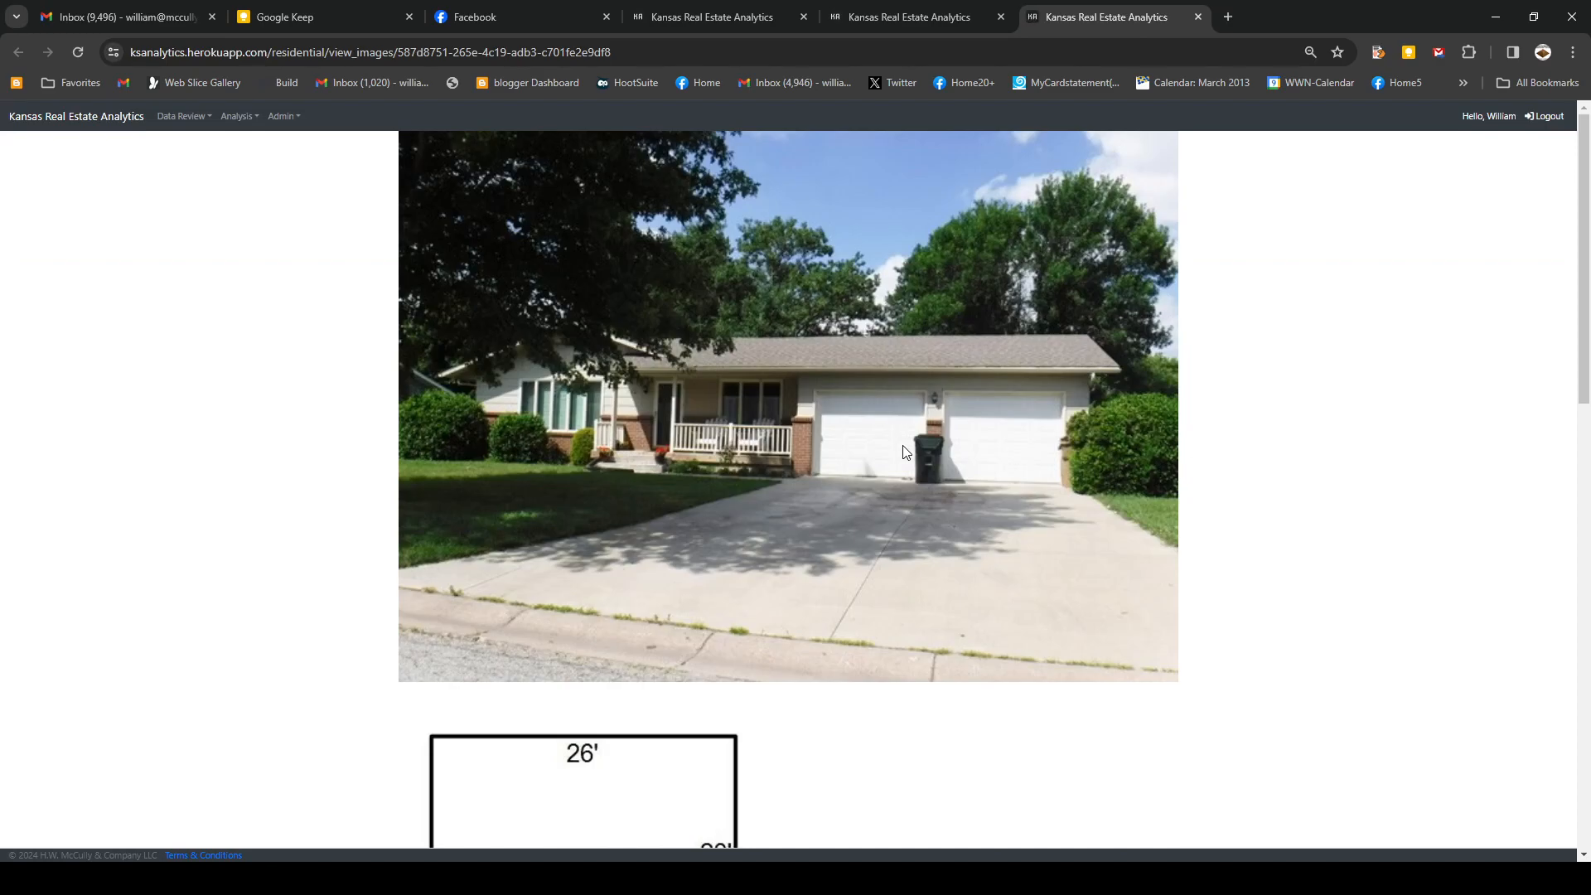
scroll(906, 451, "down", 7)
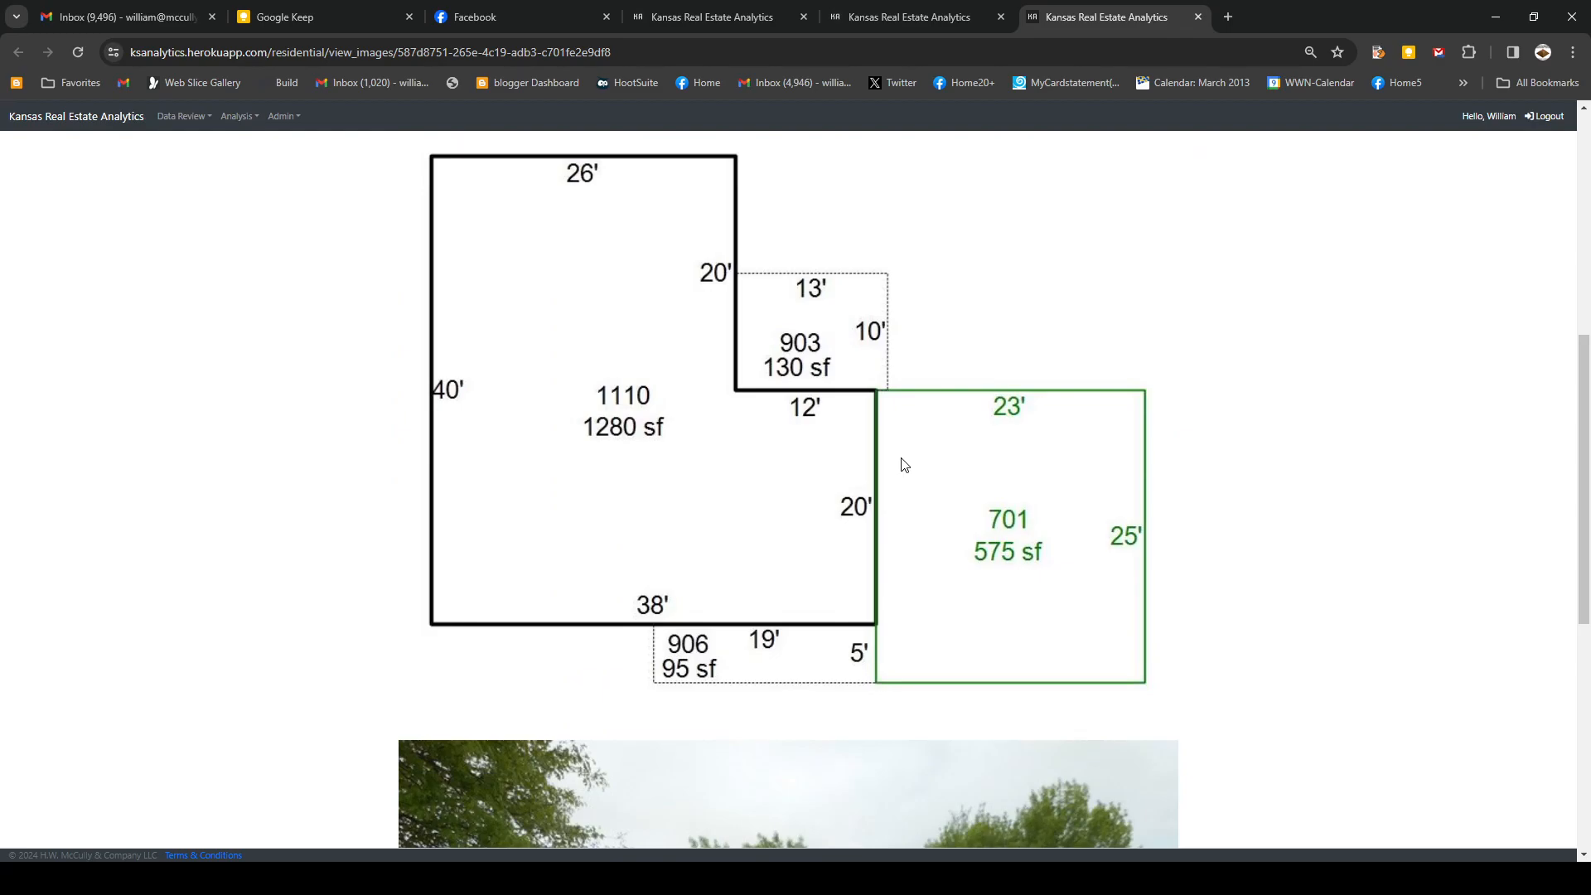
scroll(901, 462, "up", 4)
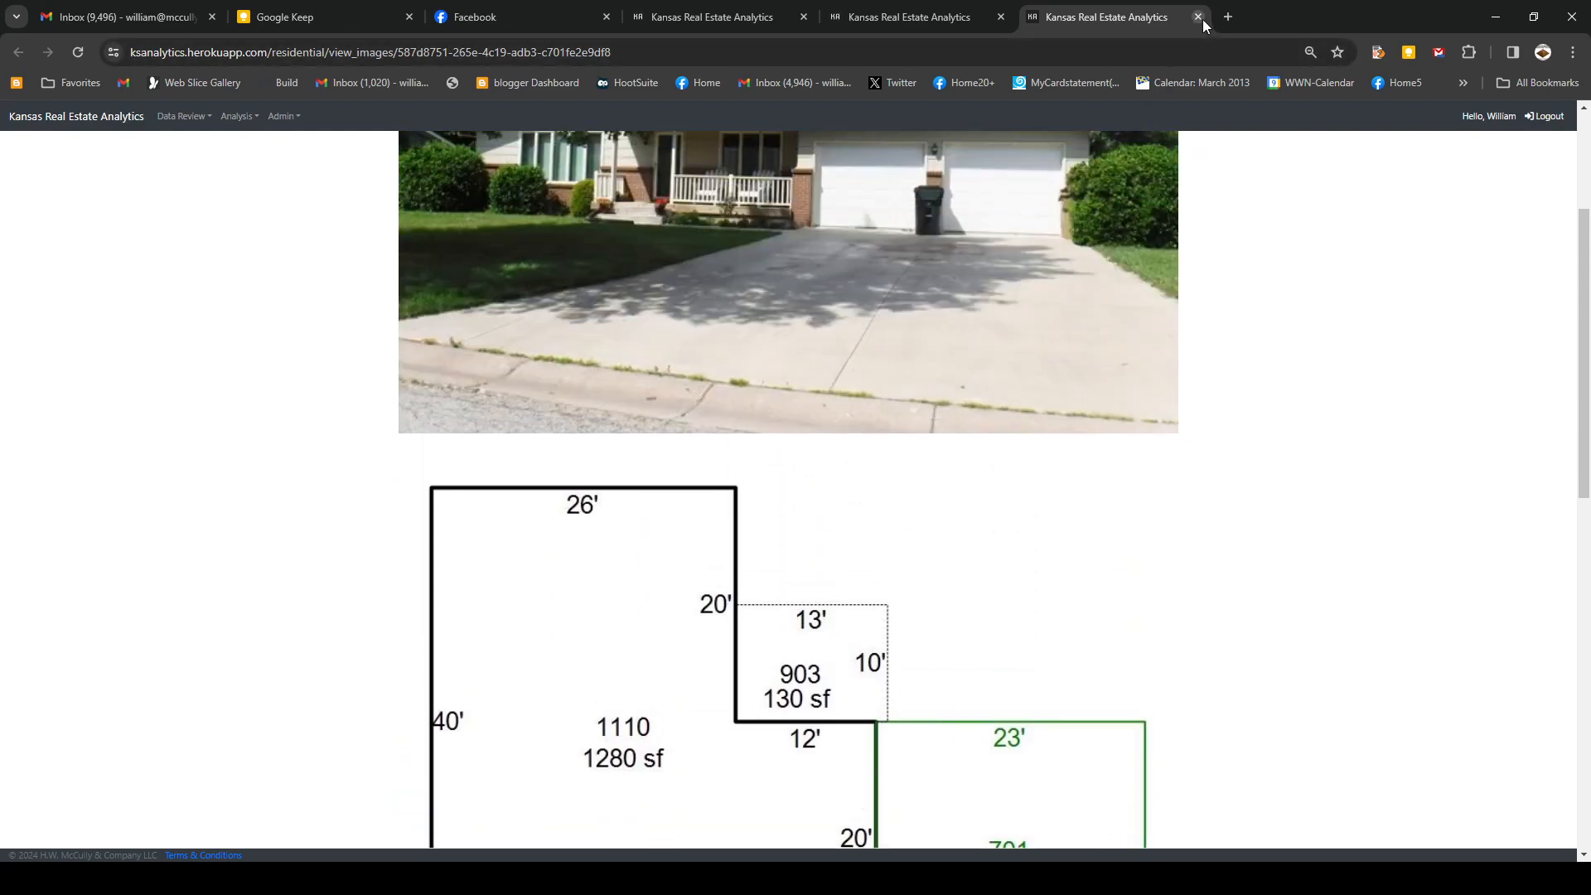
left_click(1197, 17)
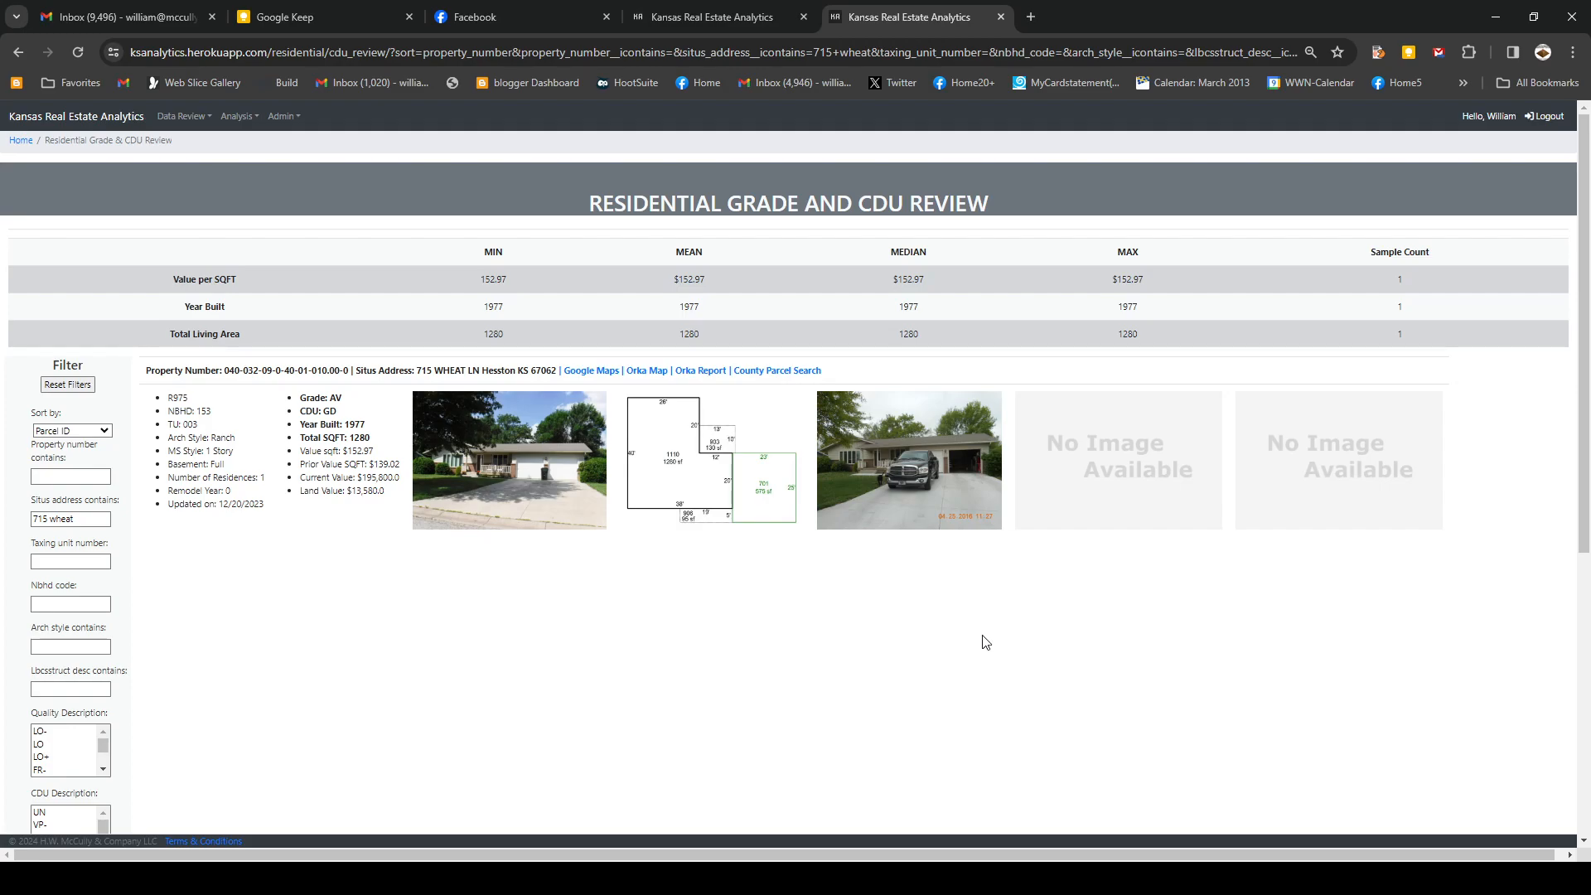
left_click(63, 519)
left_click_drag(83, 518, 28, 526)
key("BackSpace")
left_click(47, 600)
type("153")
key("Return")
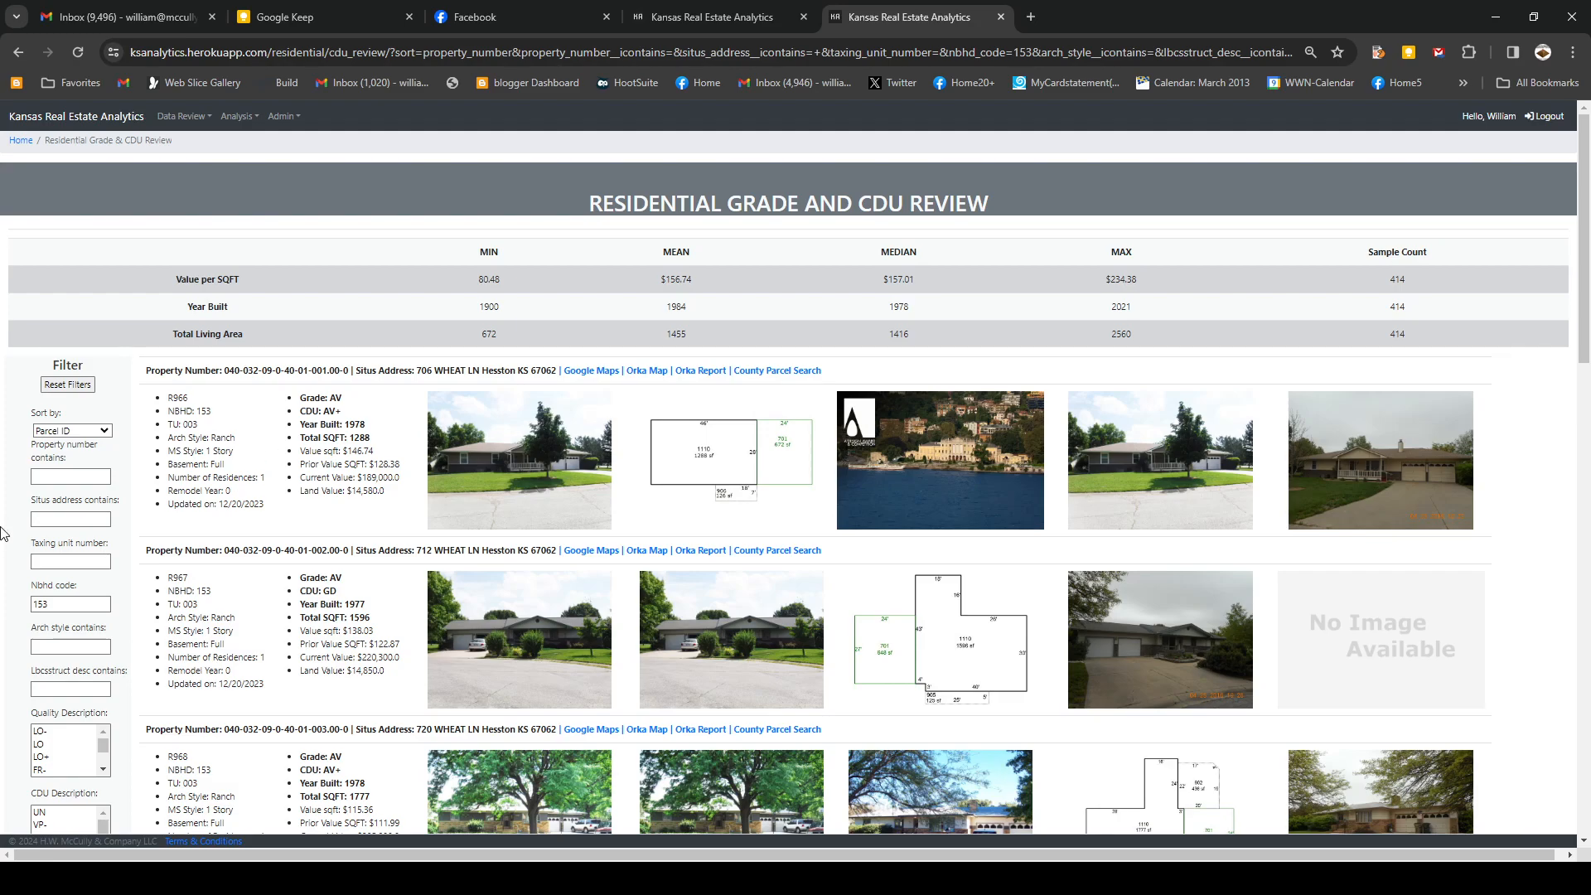
- Filter to Full and Partial basement types, leaving 398 properties
scroll(130, 514, "down", 2)
scroll(130, 514, "down", 4)
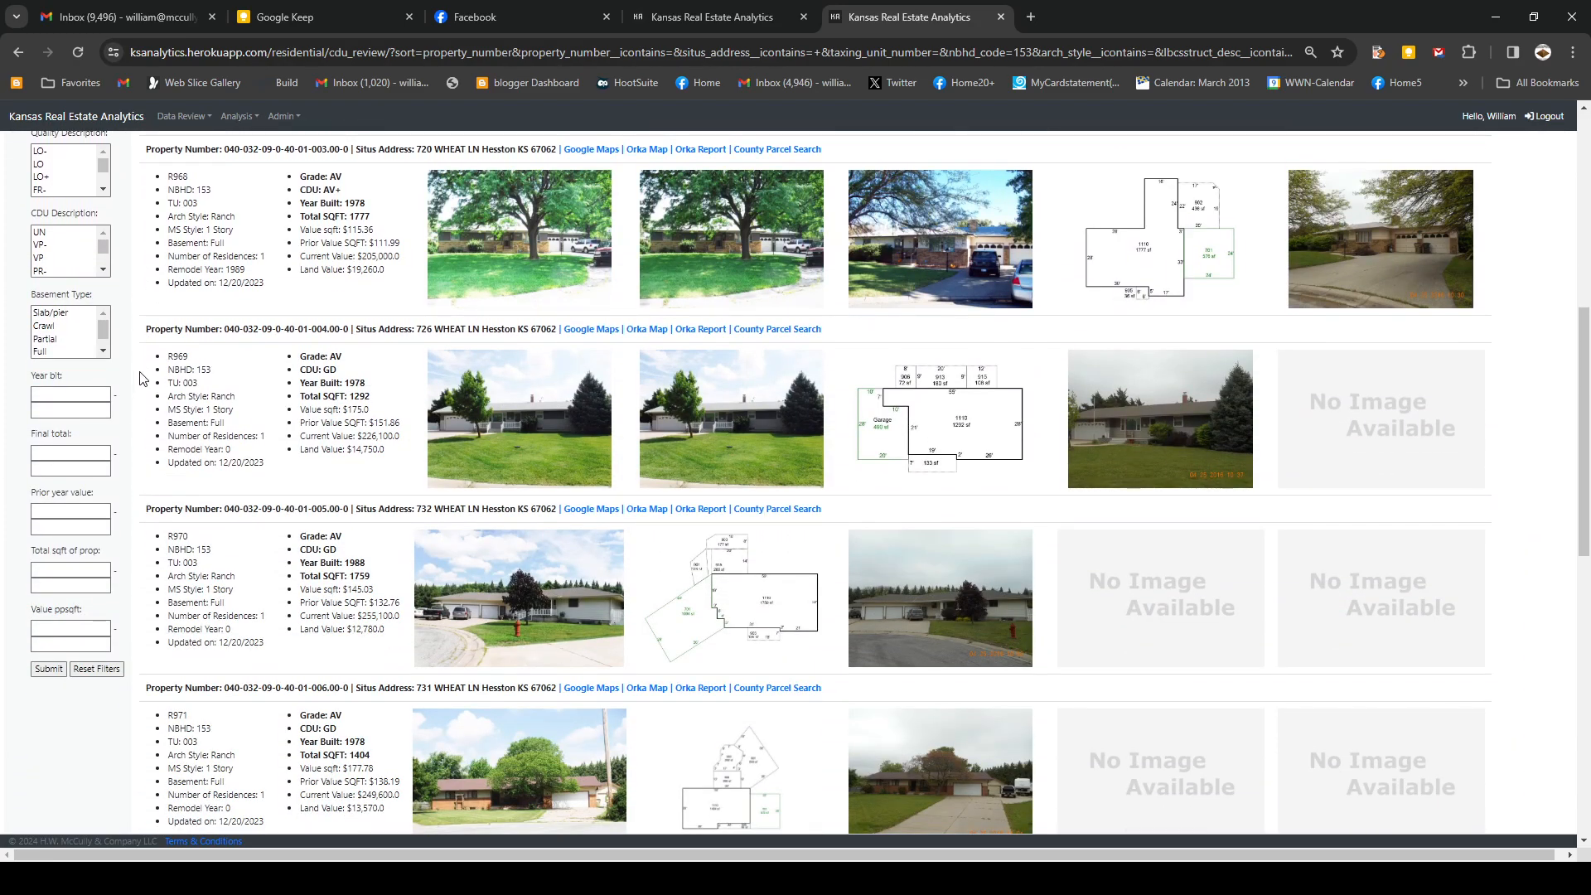
left_click(41, 353)
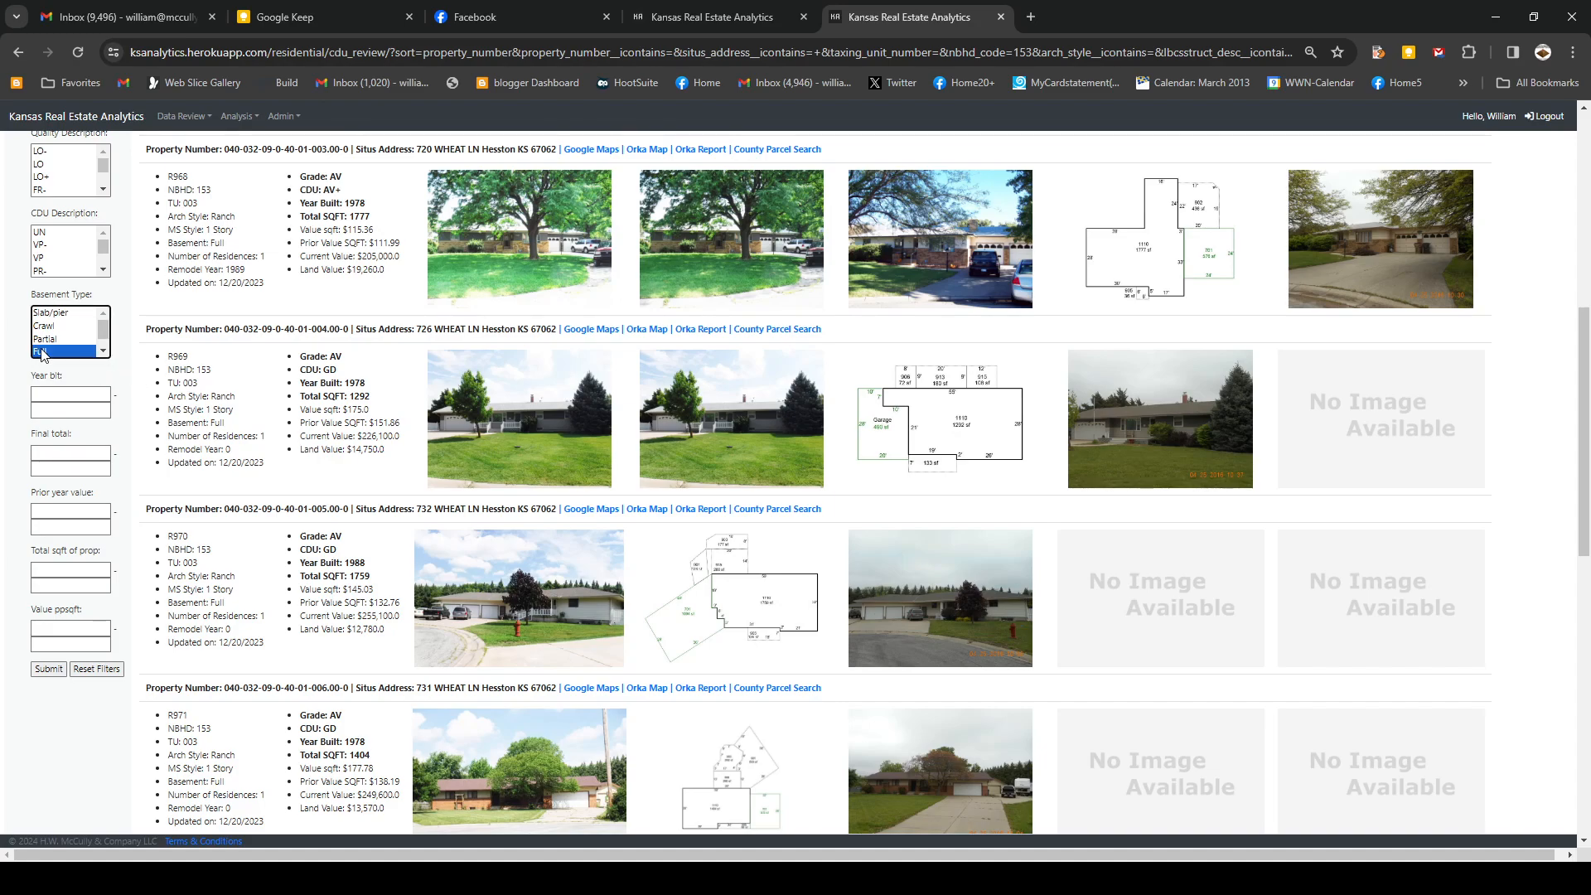
left_click(61, 340, "ctrl")
left_click(104, 351)
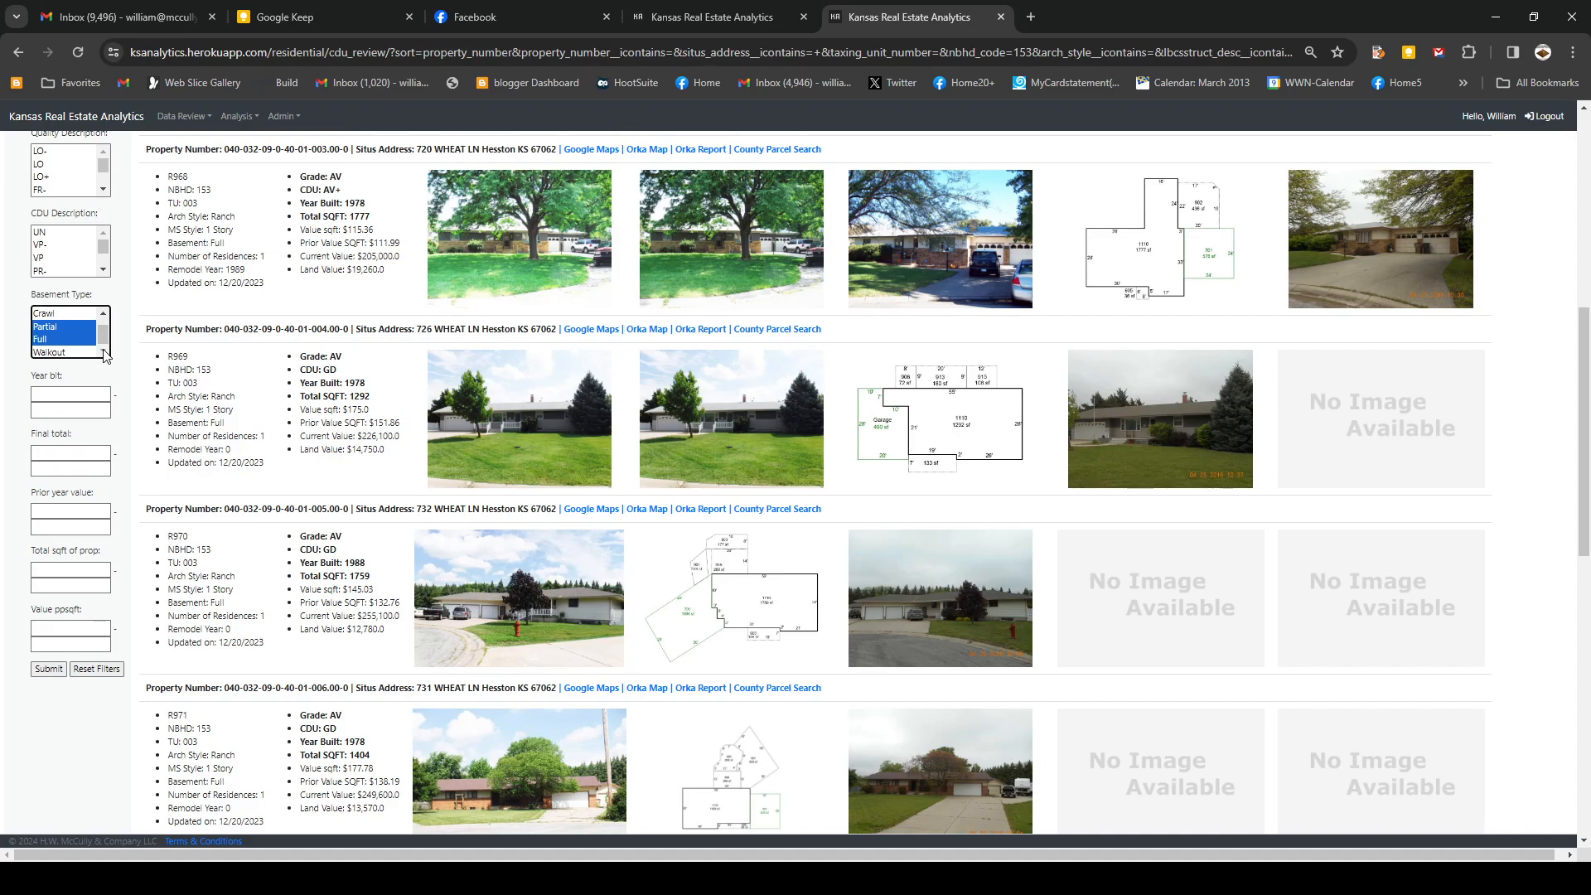
key("Return")
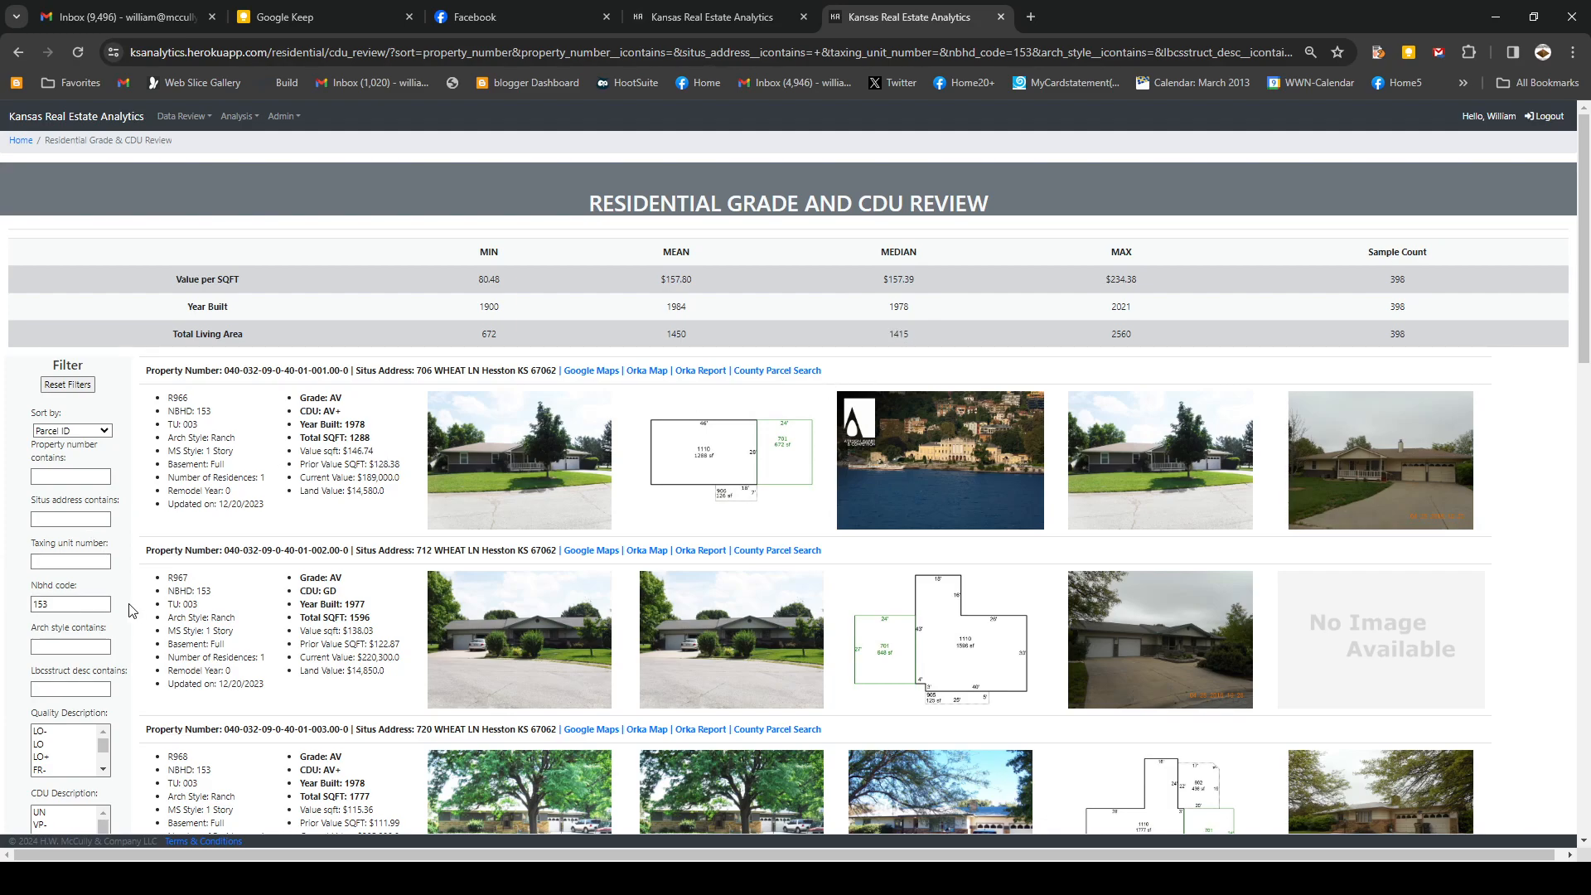
- Set the year built range to 1970 through 1985 and submit, leaving 163 properties
scroll(114, 611, "down", 2)
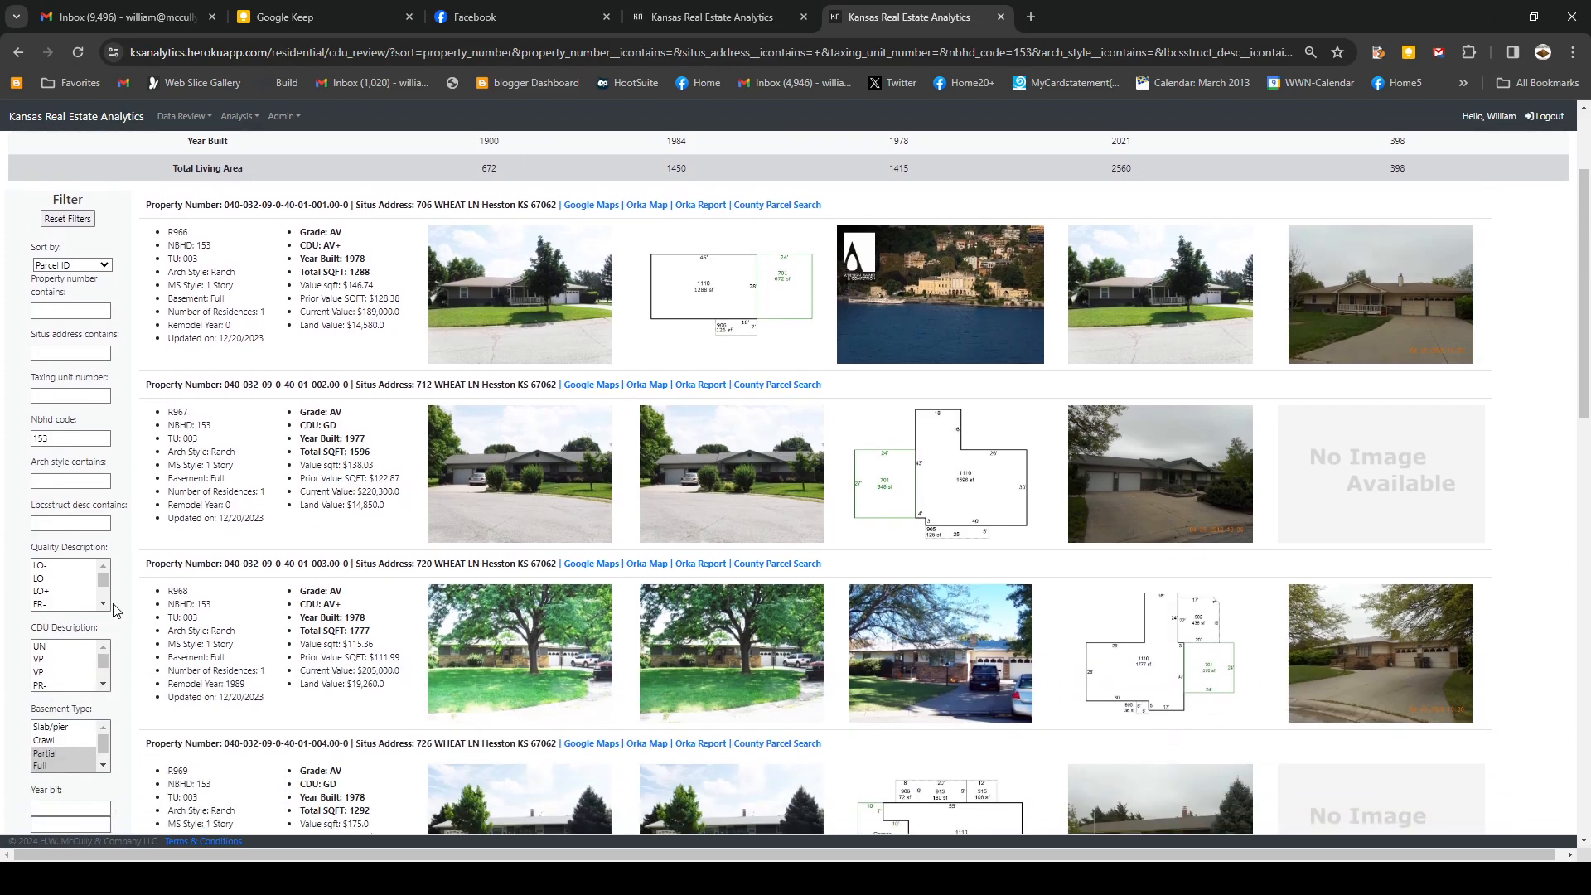
scroll(114, 610, "down", 4)
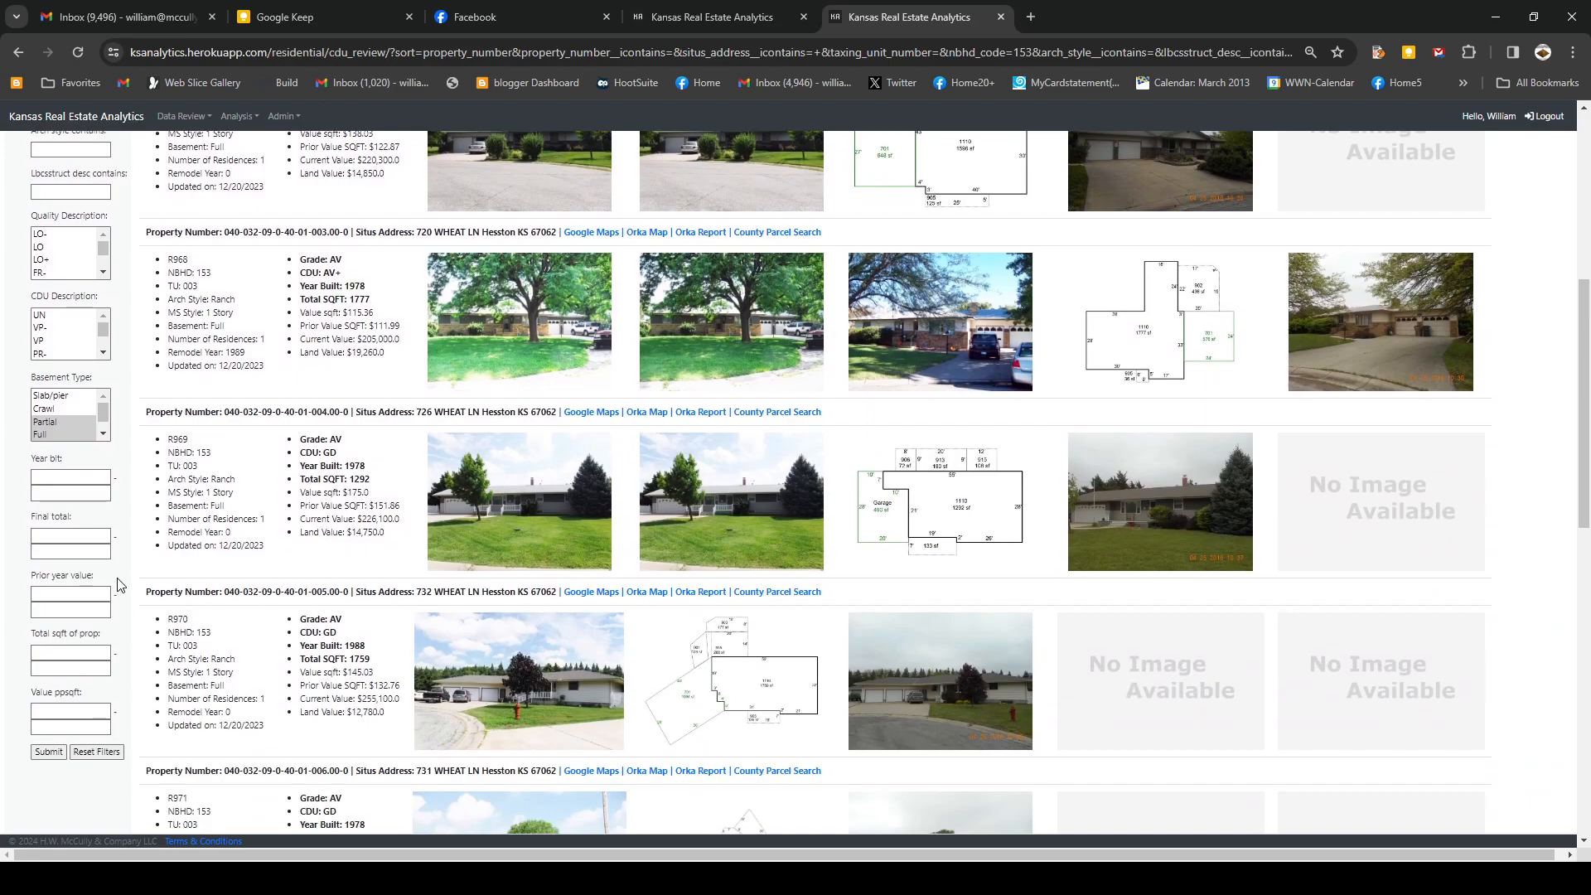
scroll(120, 585, "down", 1)
left_click(71, 394)
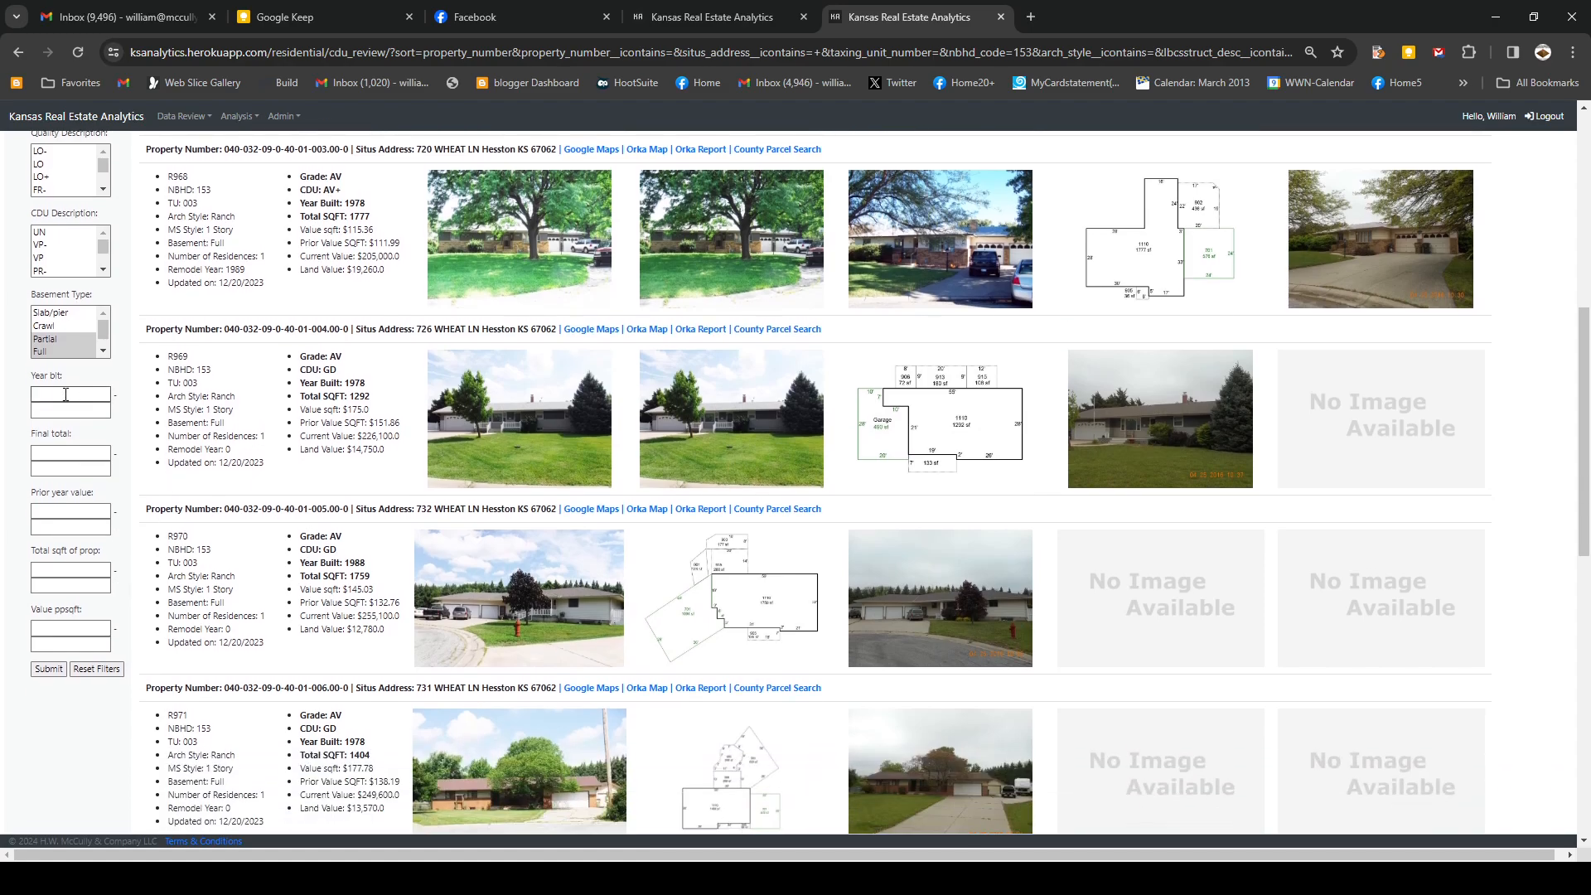
type("1970")
key("Tab")
type("198")
left_click(52, 669)
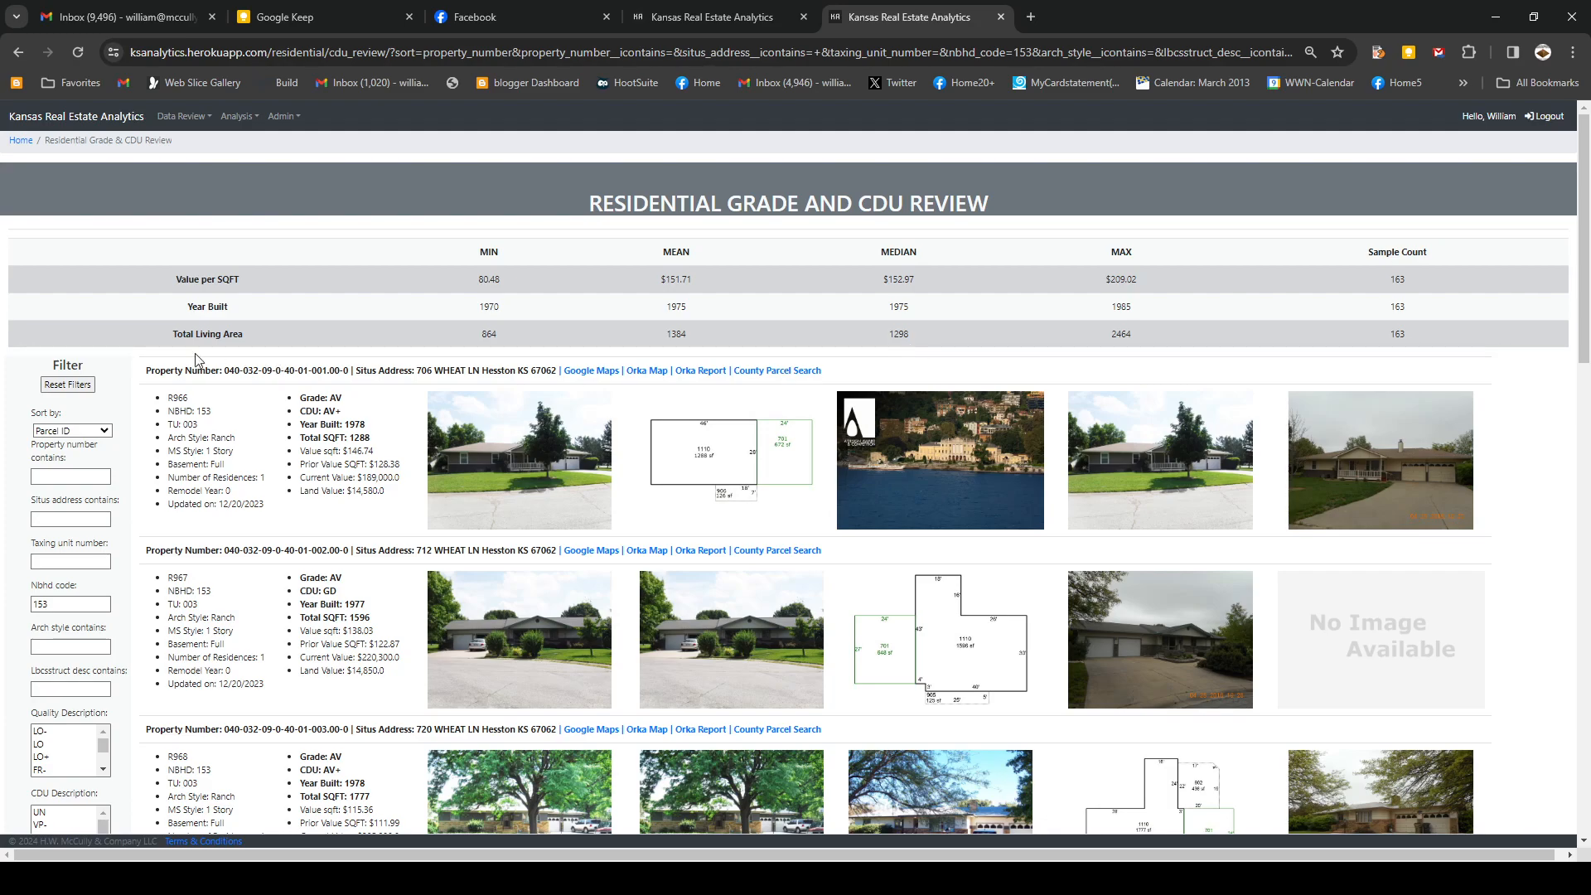
- Set total square footage to 1000–1500 and submit, leaving 108 properties
scroll(131, 543, "down", 3)
scroll(130, 543, "down", 4)
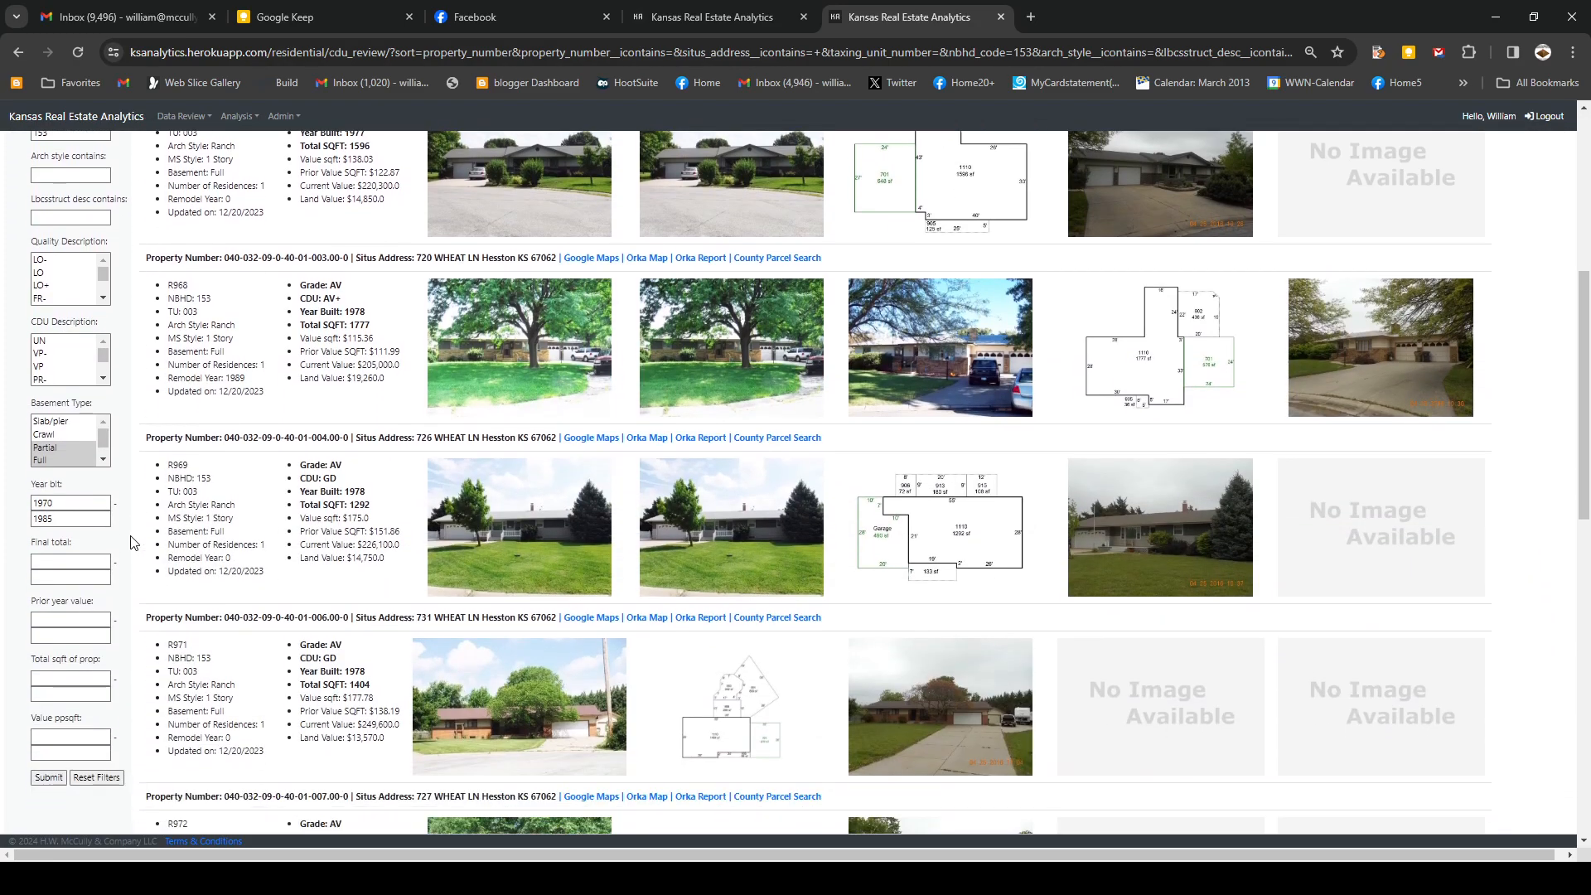
left_click(48, 570)
left_click(48, 569)
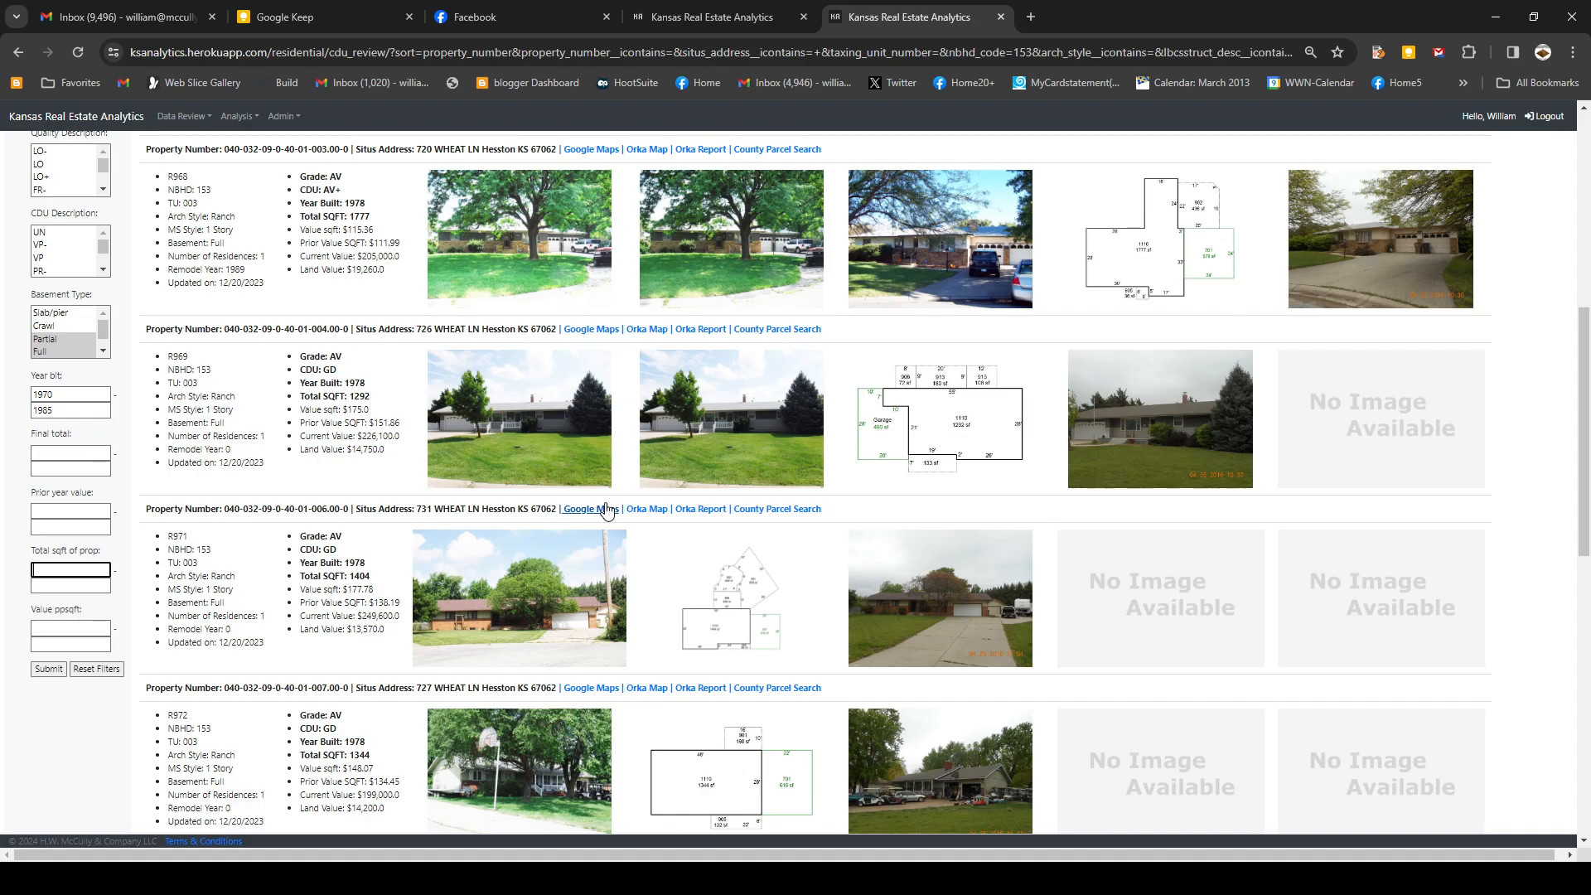
type("1000")
key("Tab")
type("1500")
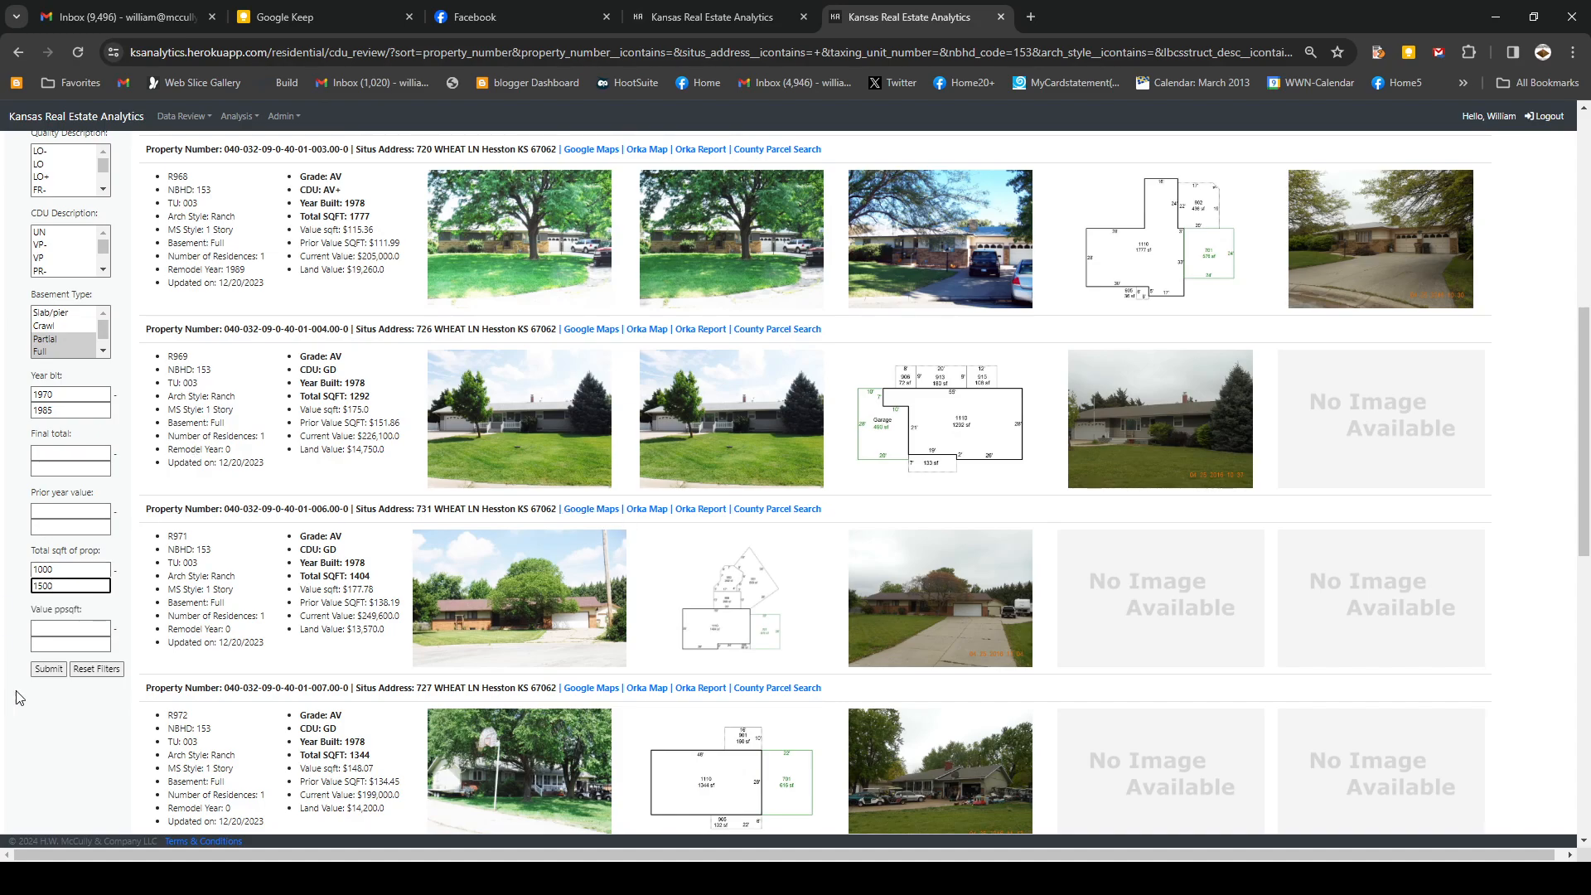
left_click(50, 669)
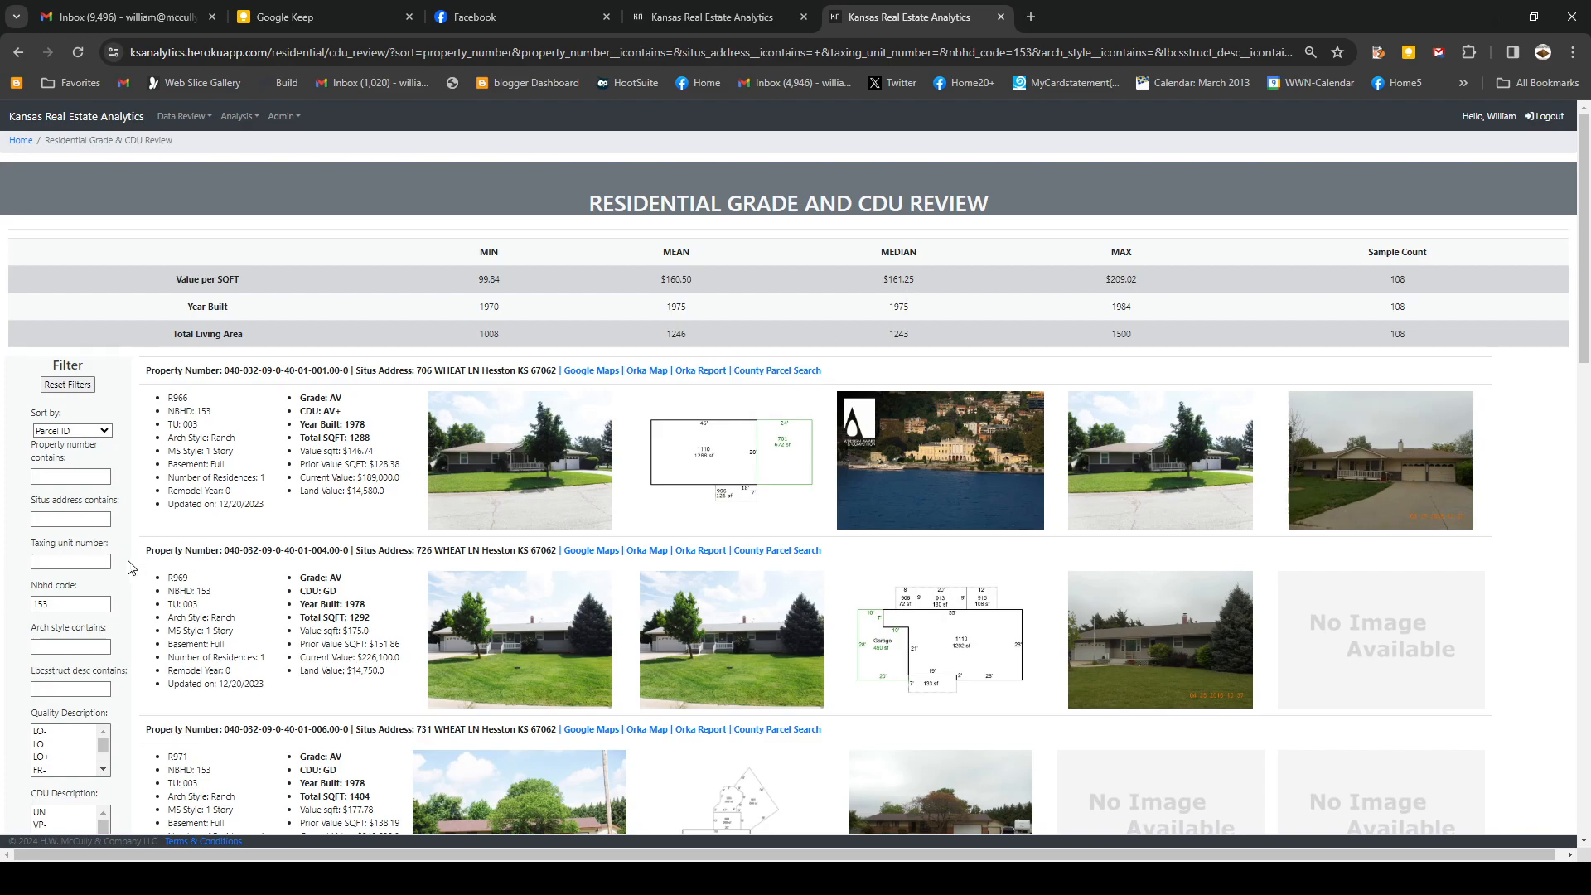
scroll(131, 568, "down", 3)
- Select AV in the Quality Description list
scroll(130, 567, "down", 1)
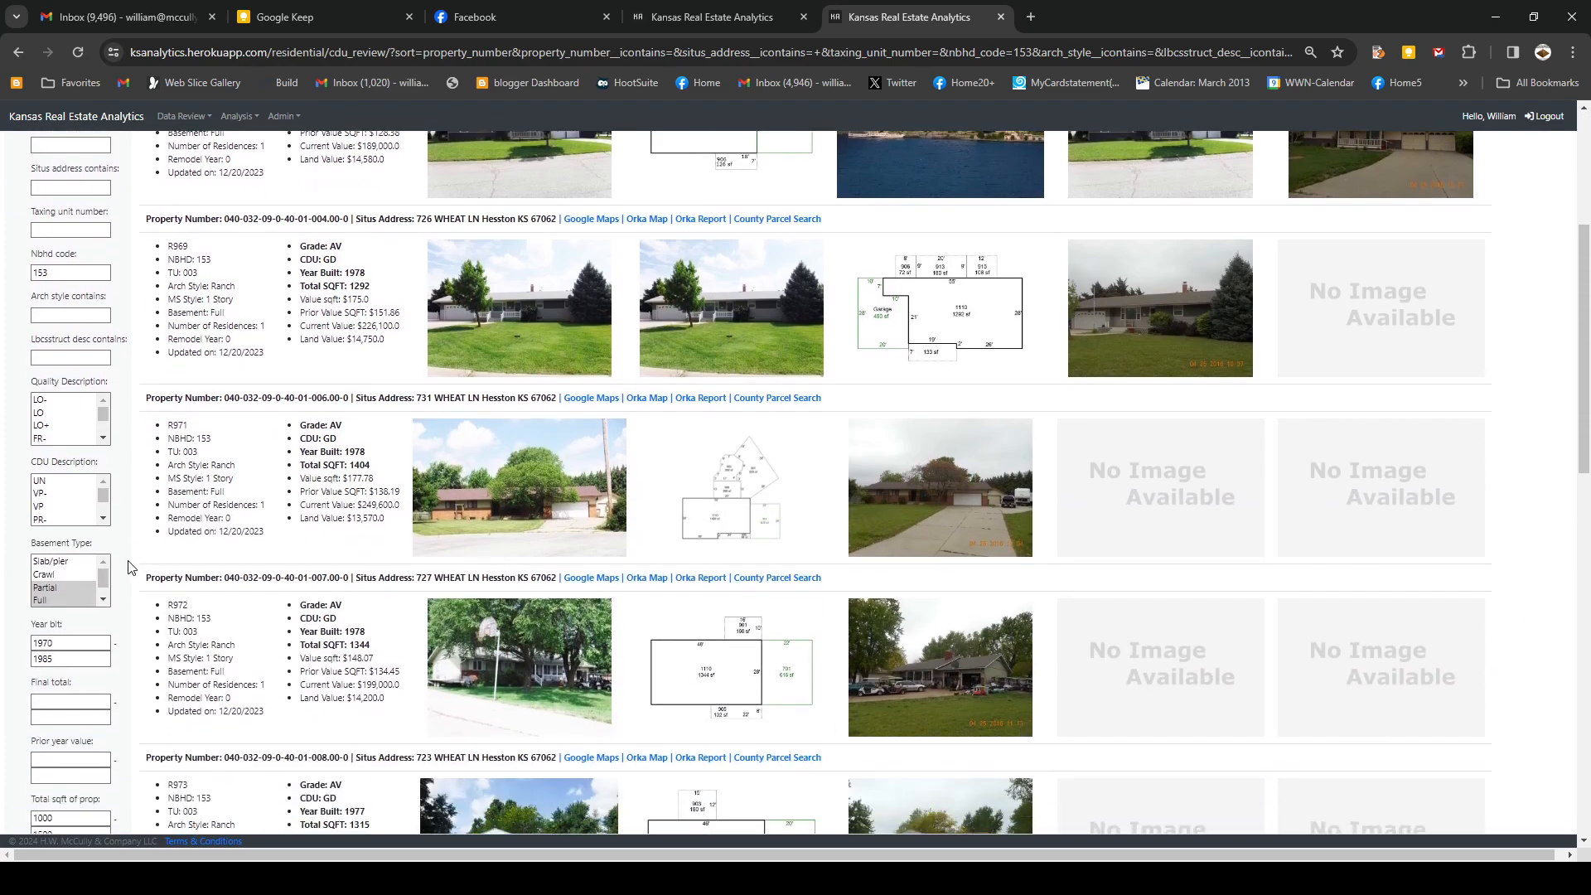
scroll(131, 568, "up", 1)
left_click(105, 522)
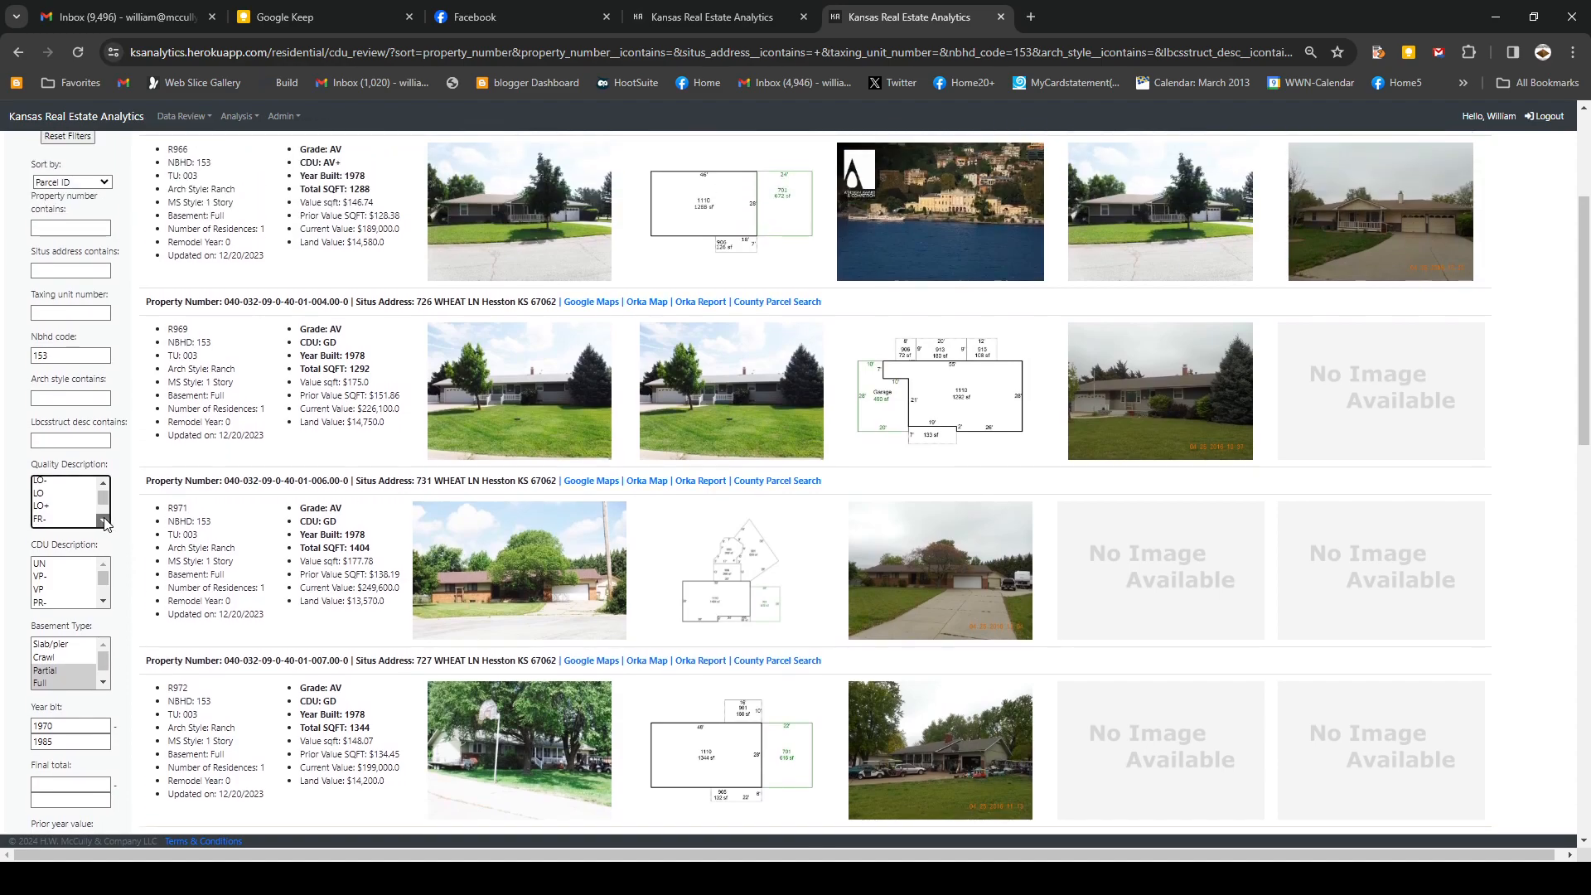
left_click(101, 485)
left_click(103, 522)
left_click(66, 507)
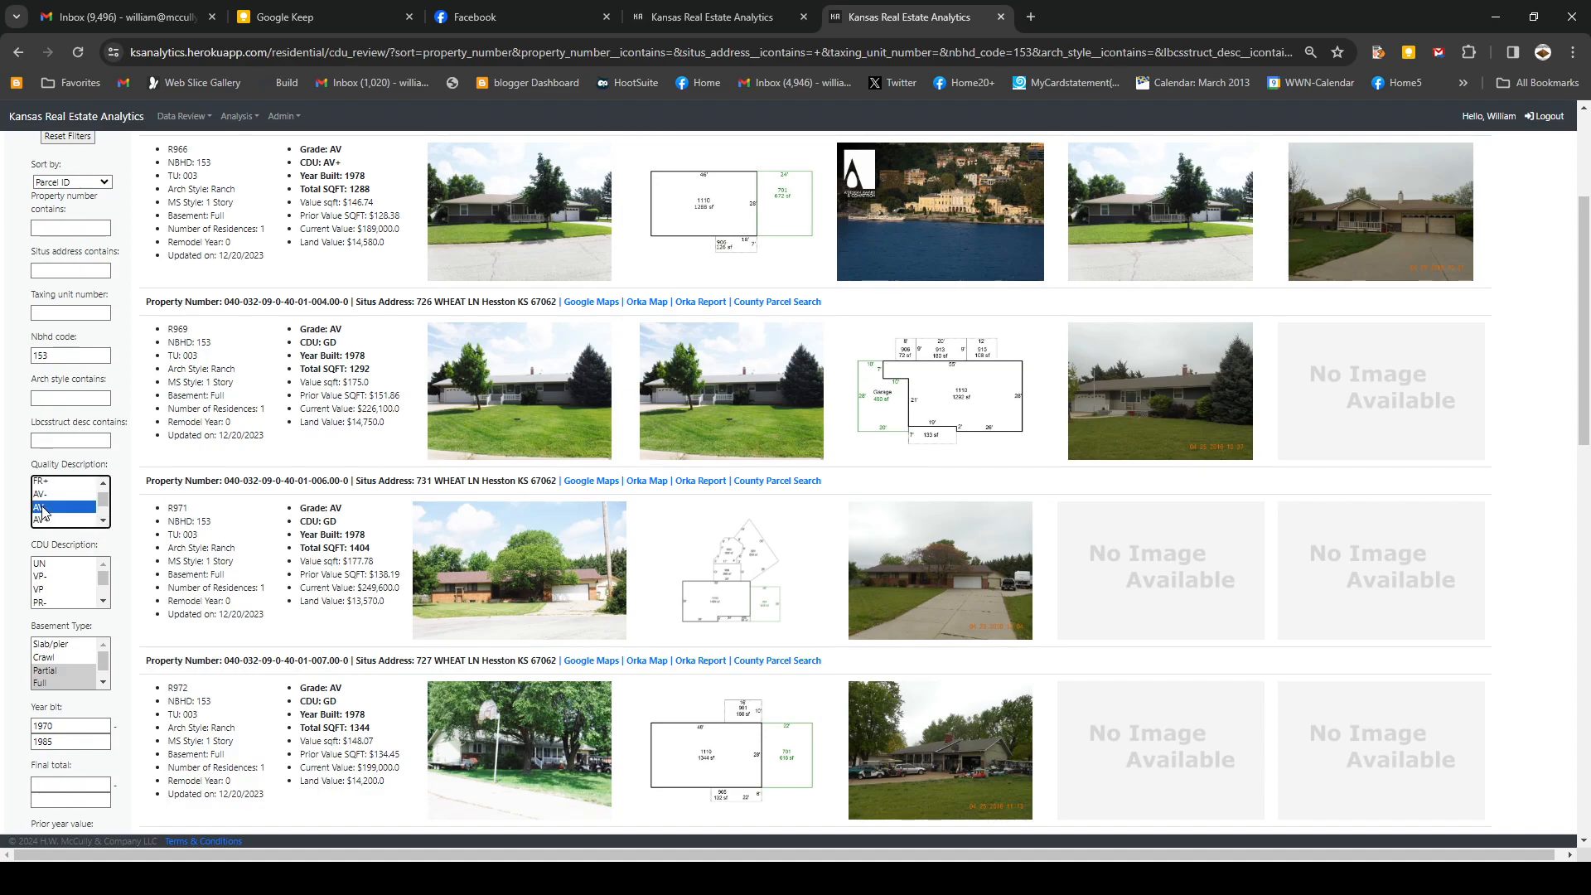
- Select GD in the CDU Description list and submit, leaving 56 properties
left_click(103, 601)
left_click(103, 602)
left_click(104, 601)
left_click(104, 601)
left_click(104, 601)
left_click(103, 564)
left_click(103, 564)
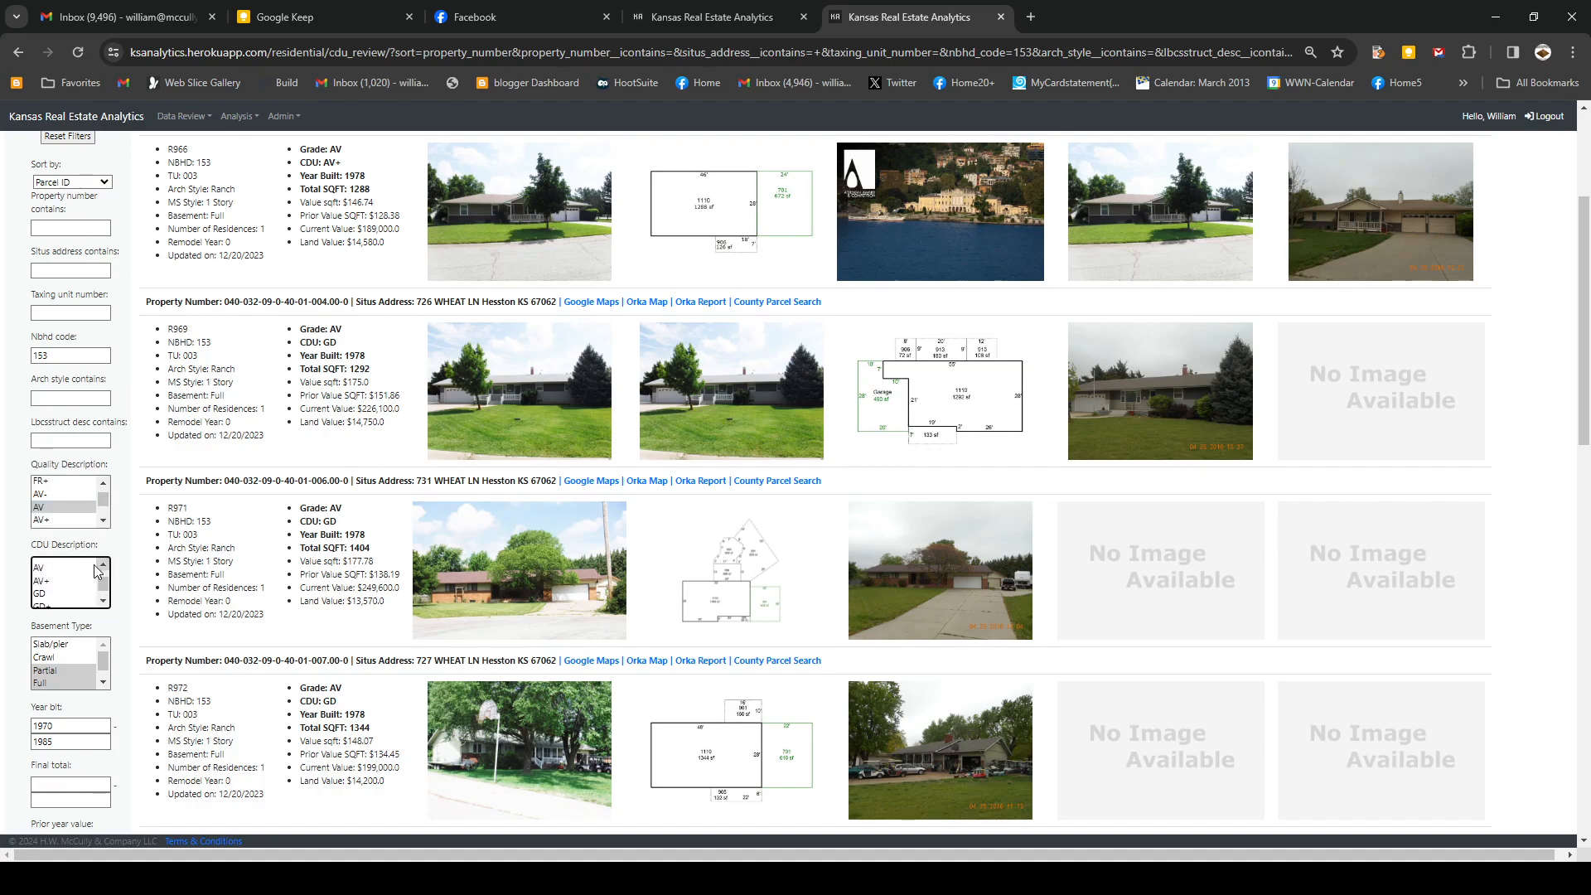
left_click(38, 596)
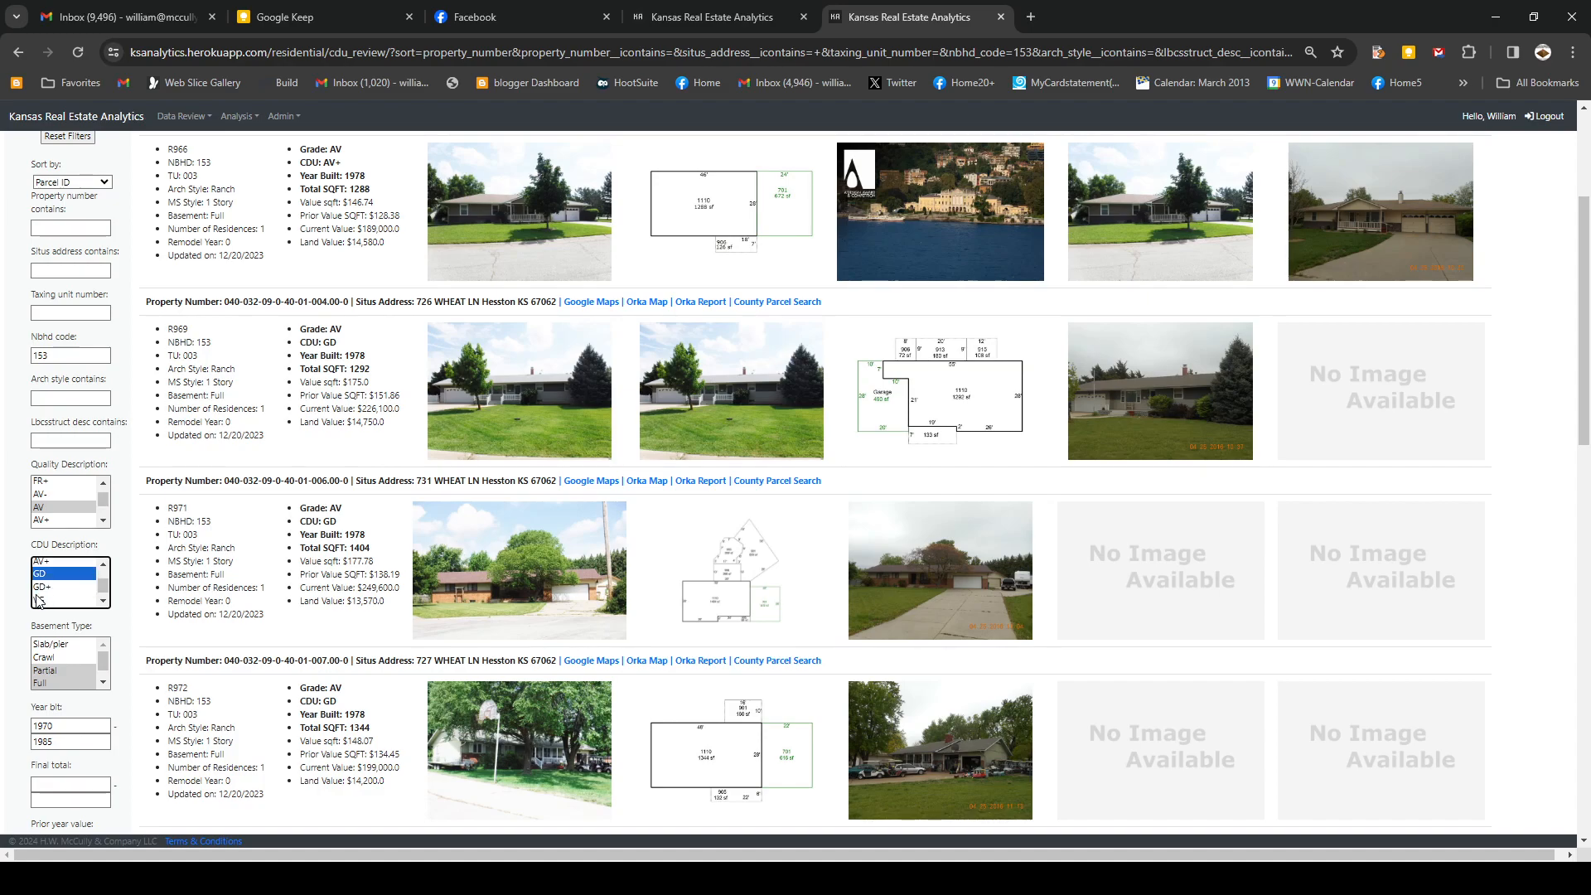
scroll(227, 633, "down", 3)
left_click(46, 752)
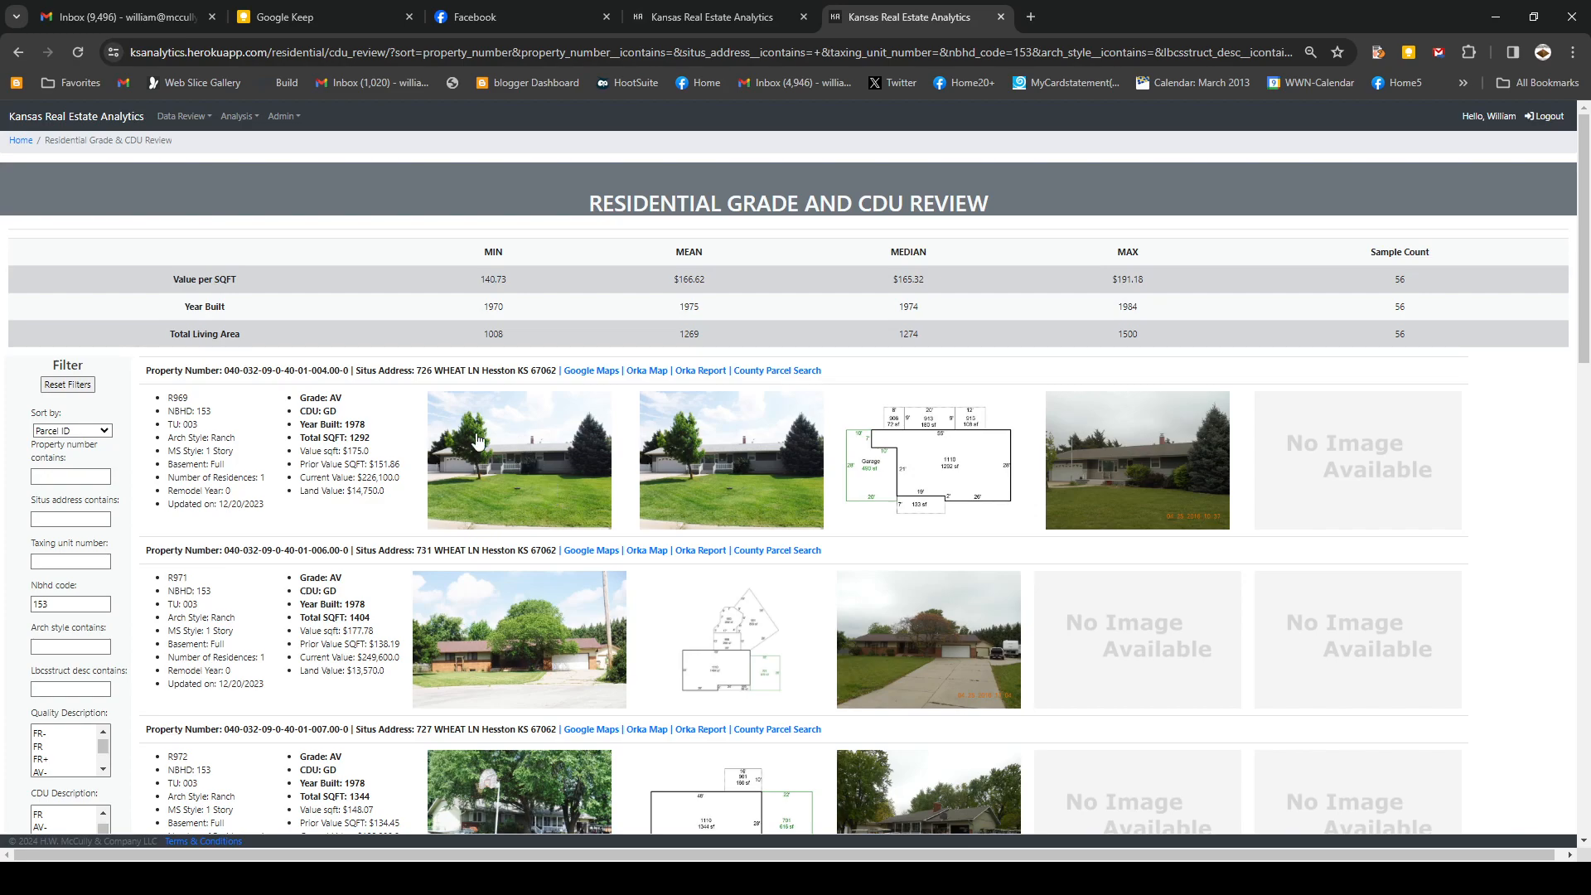
scroll(418, 451, "down", 1)
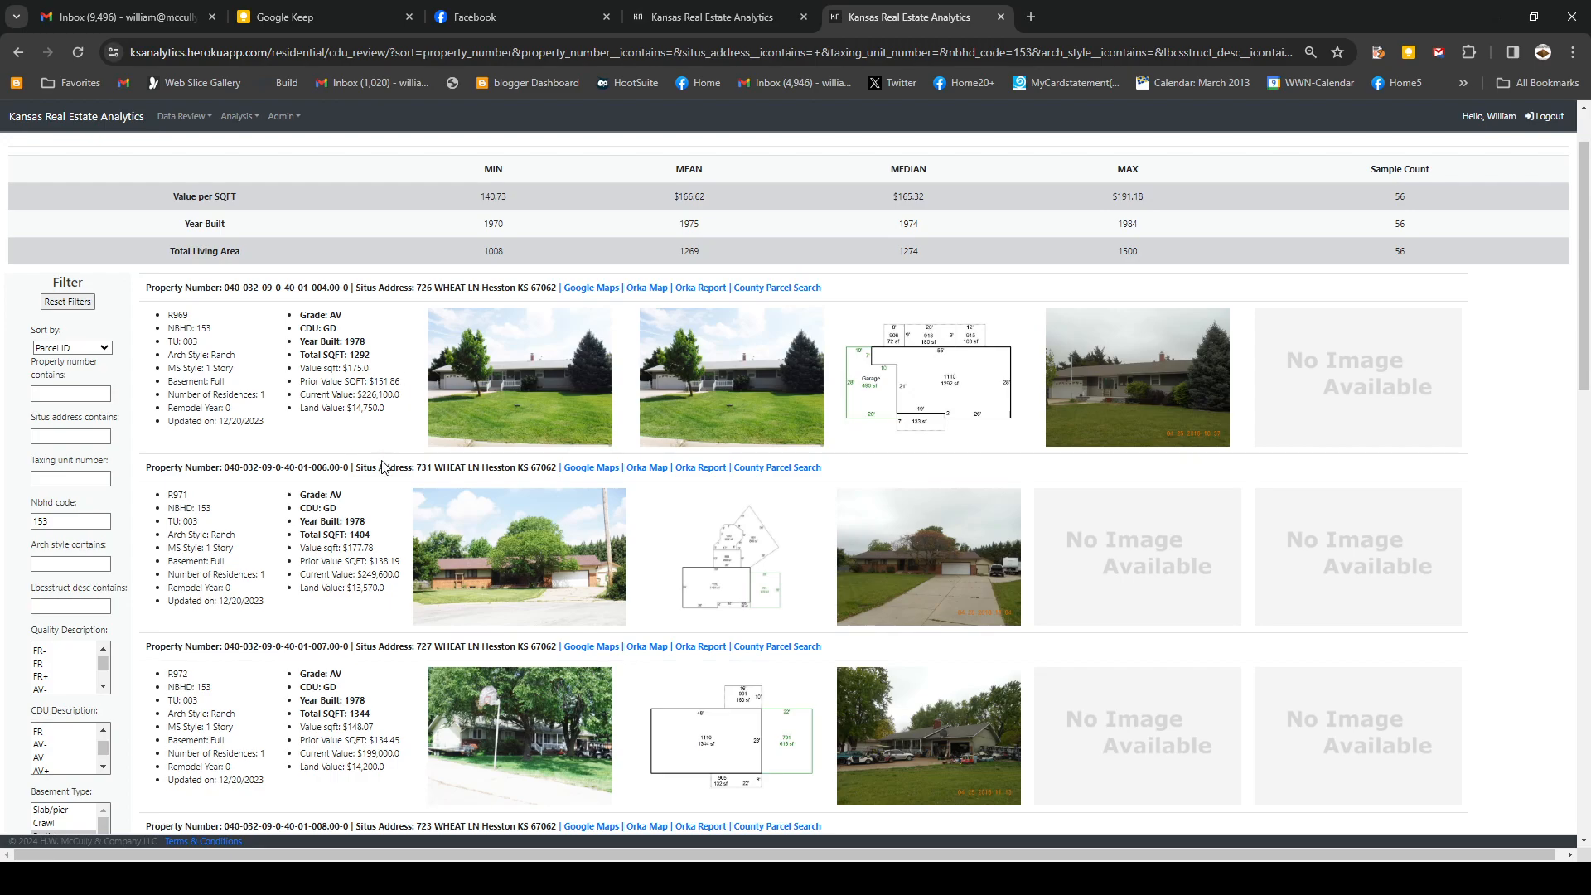
scroll(383, 466, "down", 5)
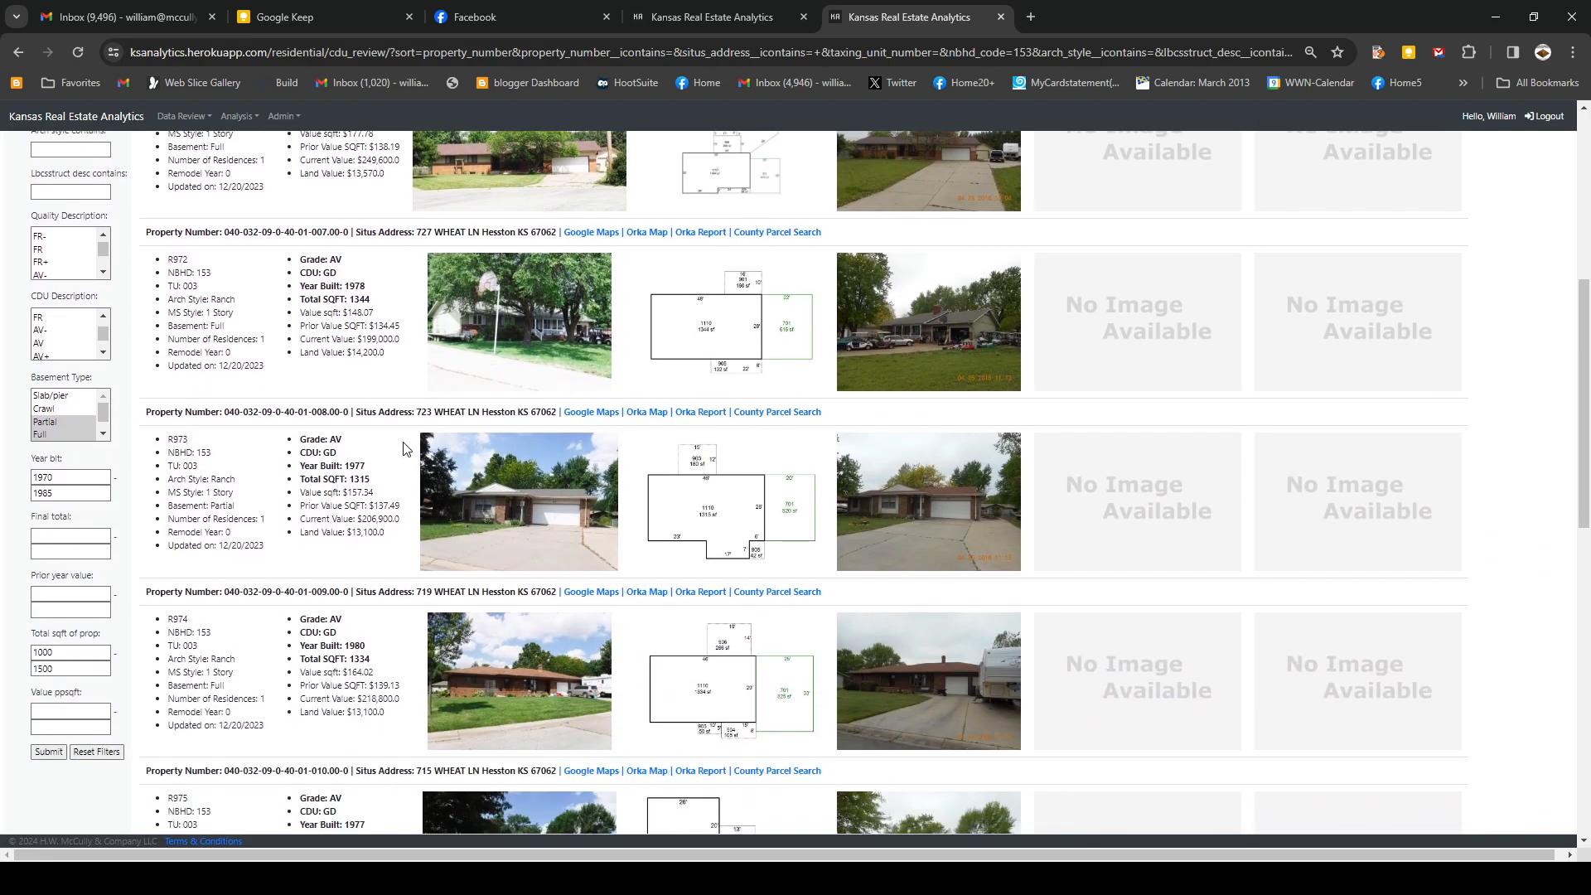
scroll(406, 448, "down", 4)
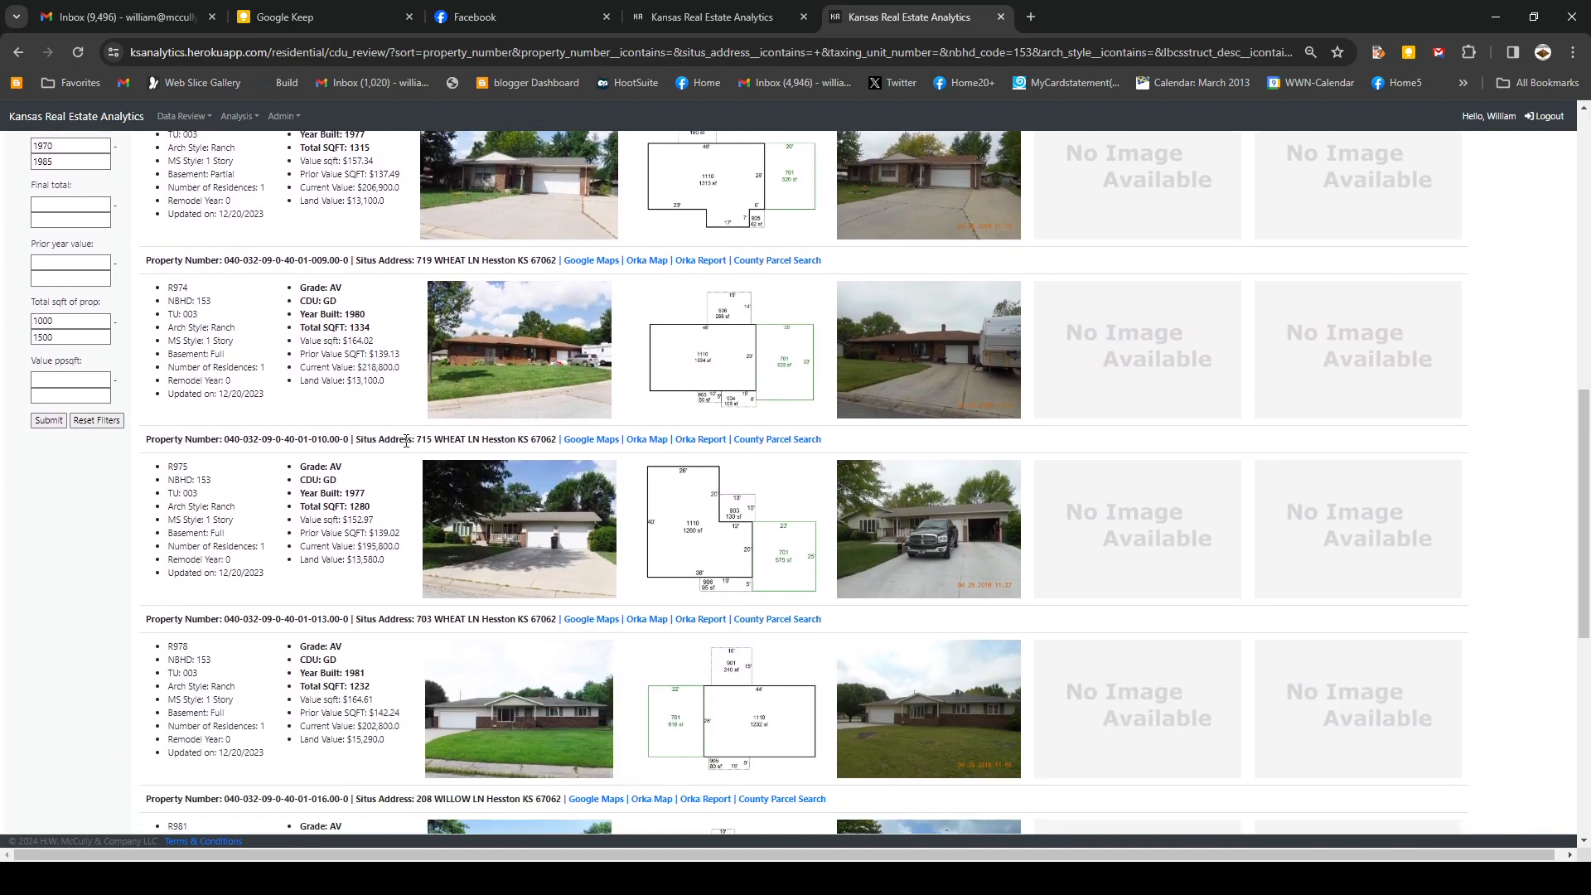
scroll(406, 443, "down", 5)
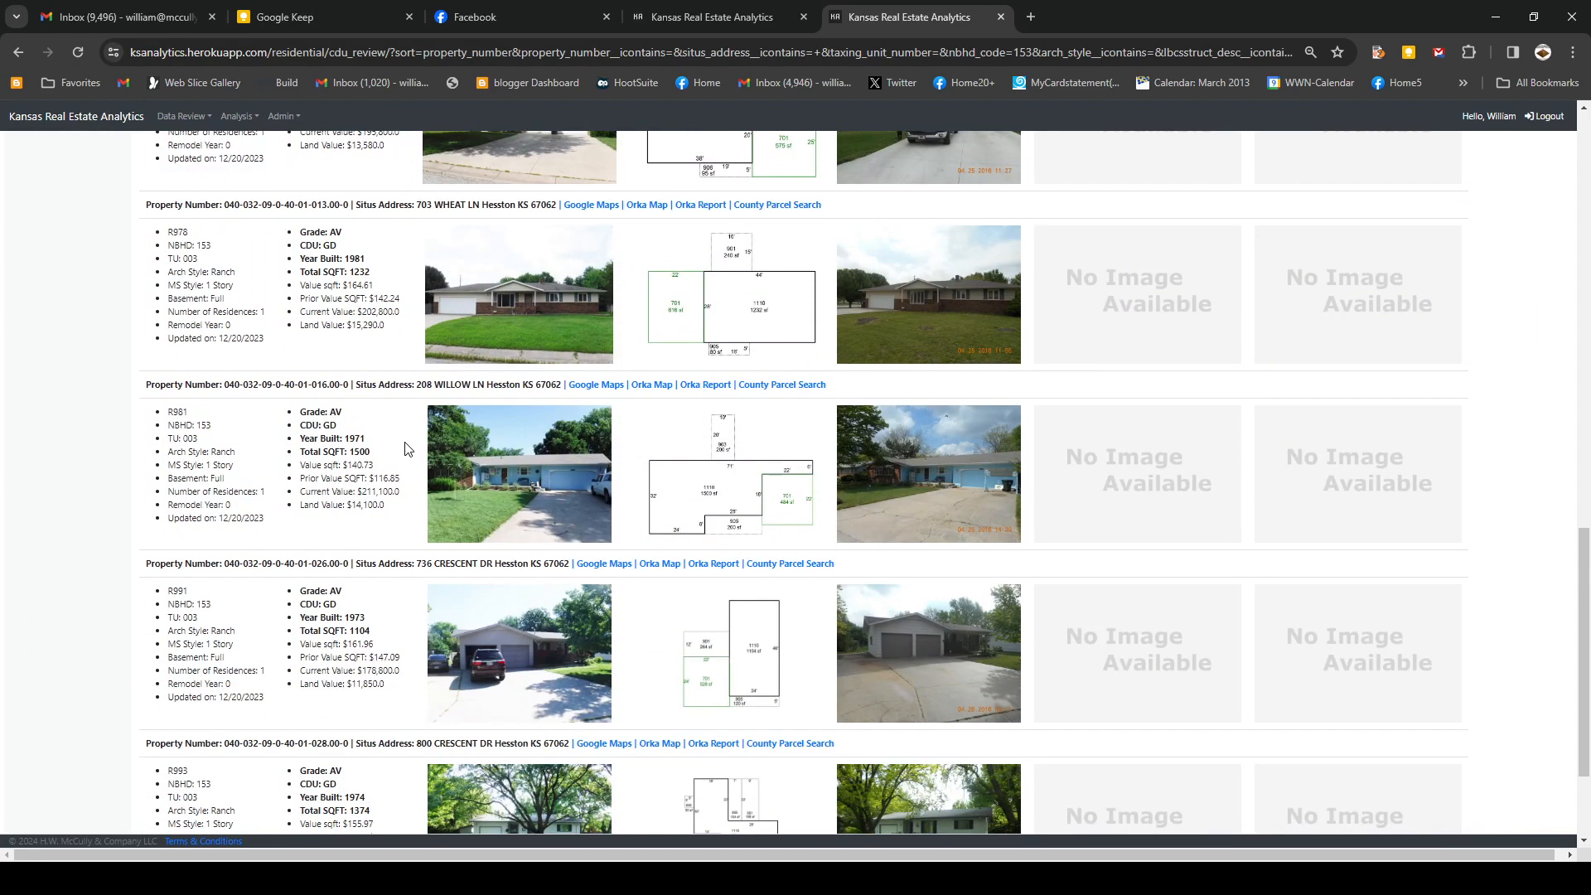
scroll(406, 448, "down", 2)
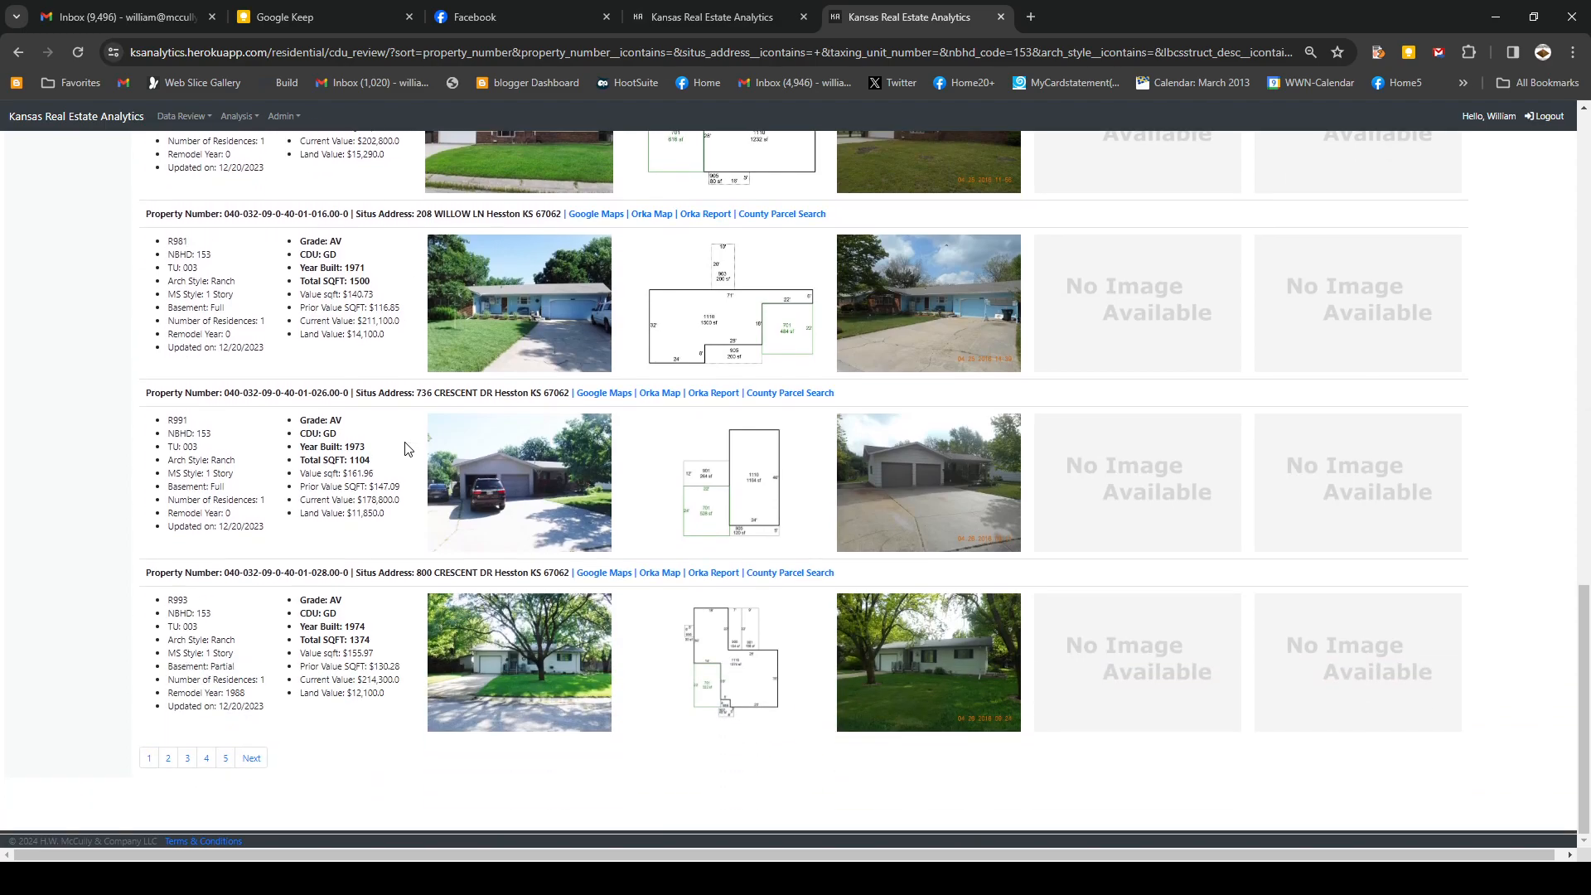
scroll(405, 448, "up", 15)
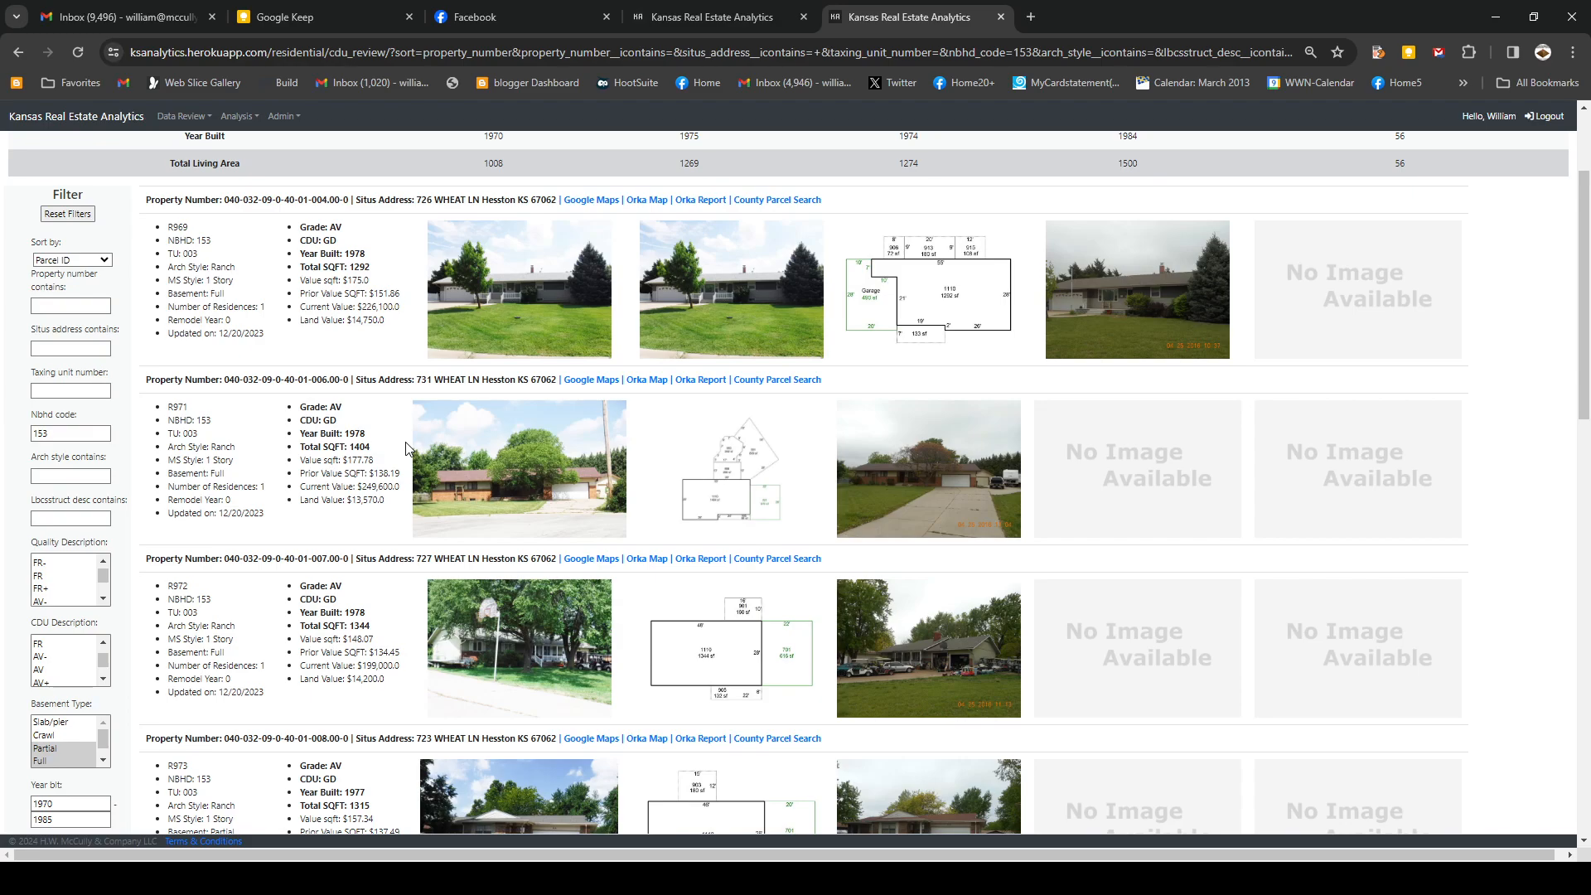
scroll(464, 431, "up", 3)
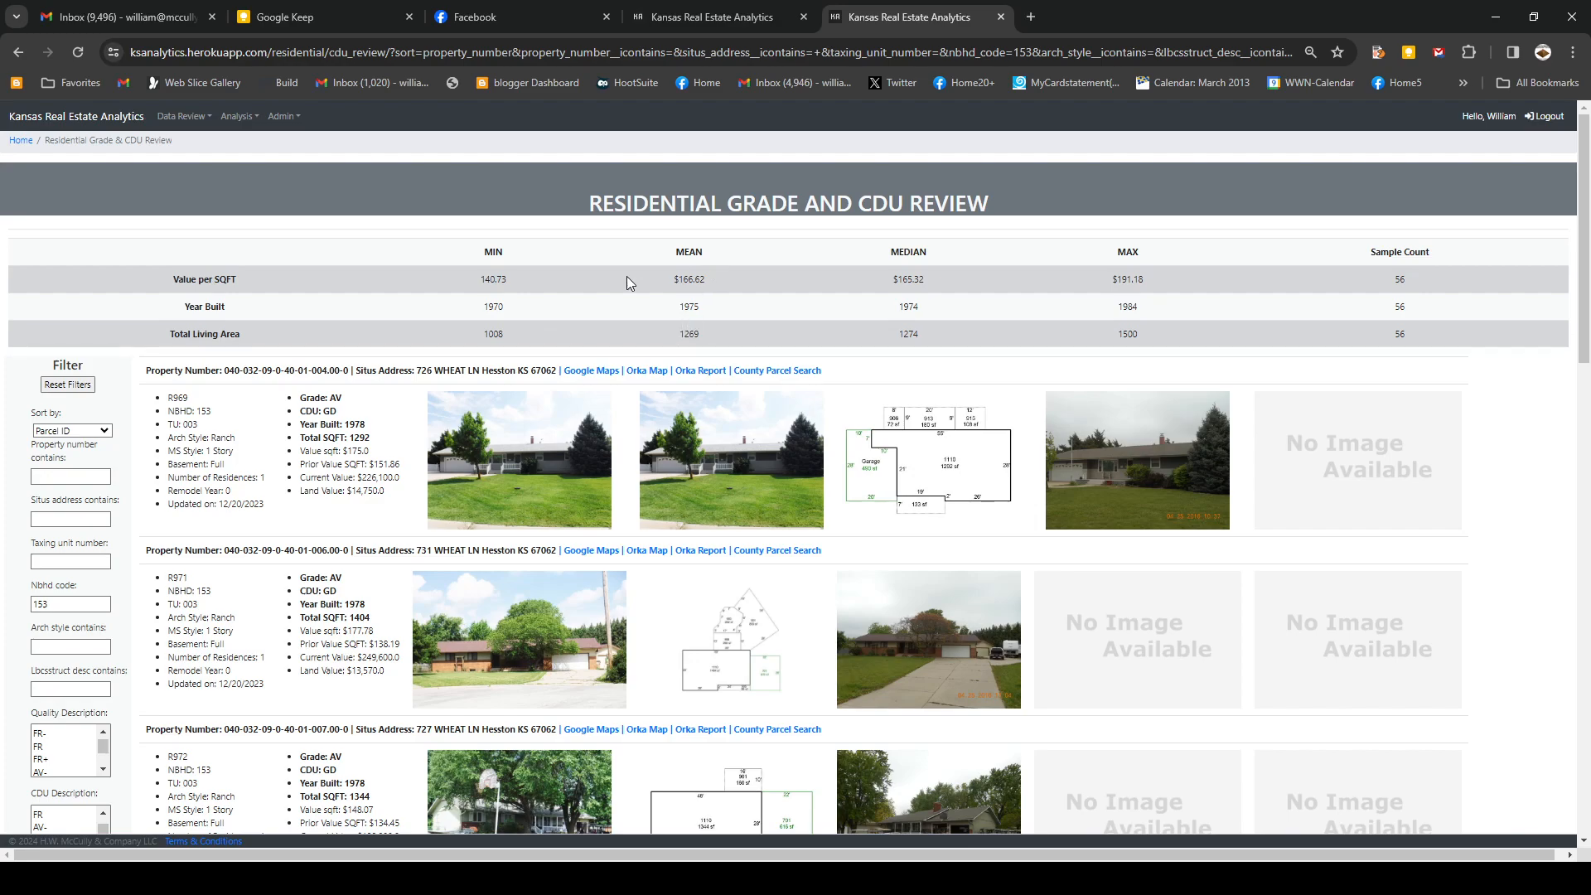
- Switch to the Residential Grade and CDU Review – Sales File and filter to Nbhd code 153
left_click(183, 120)
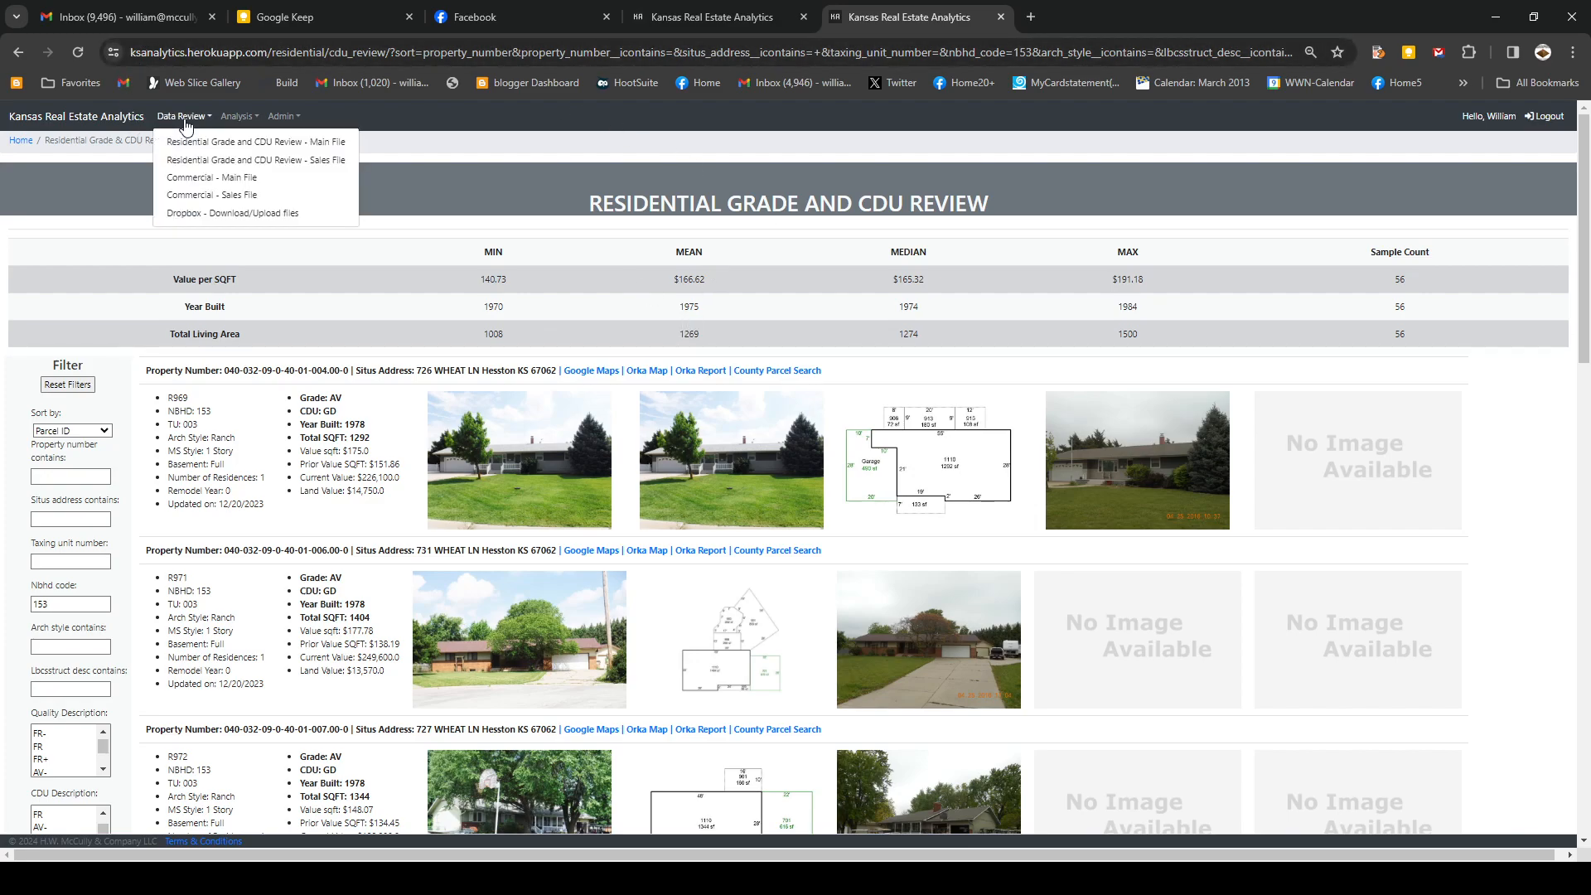
left_click(231, 163)
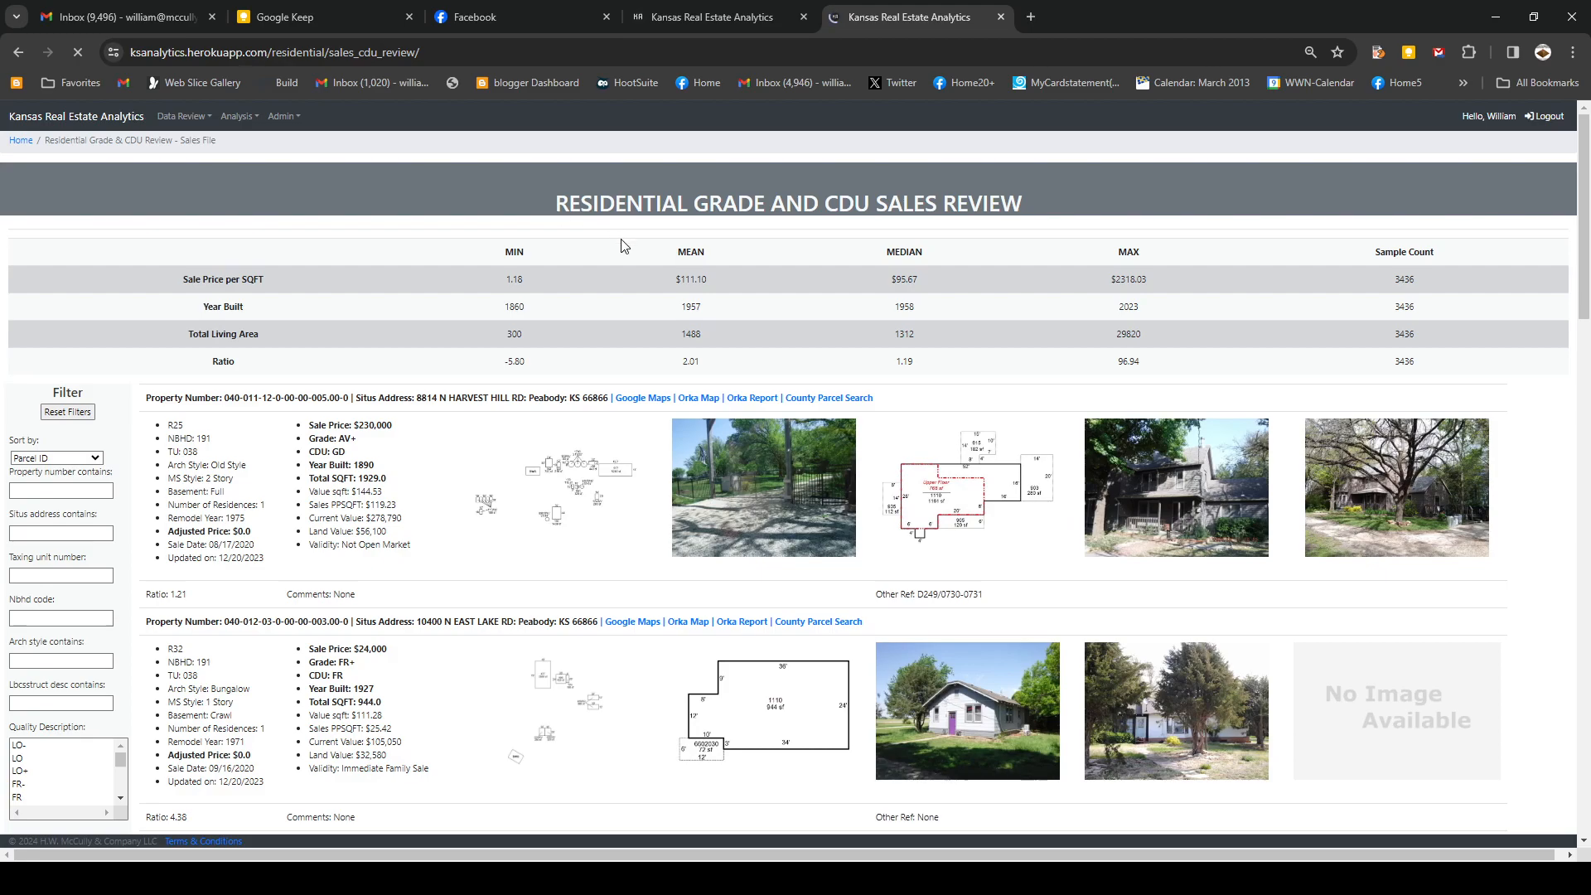
left_click(43, 621)
type("153")
key("Return")
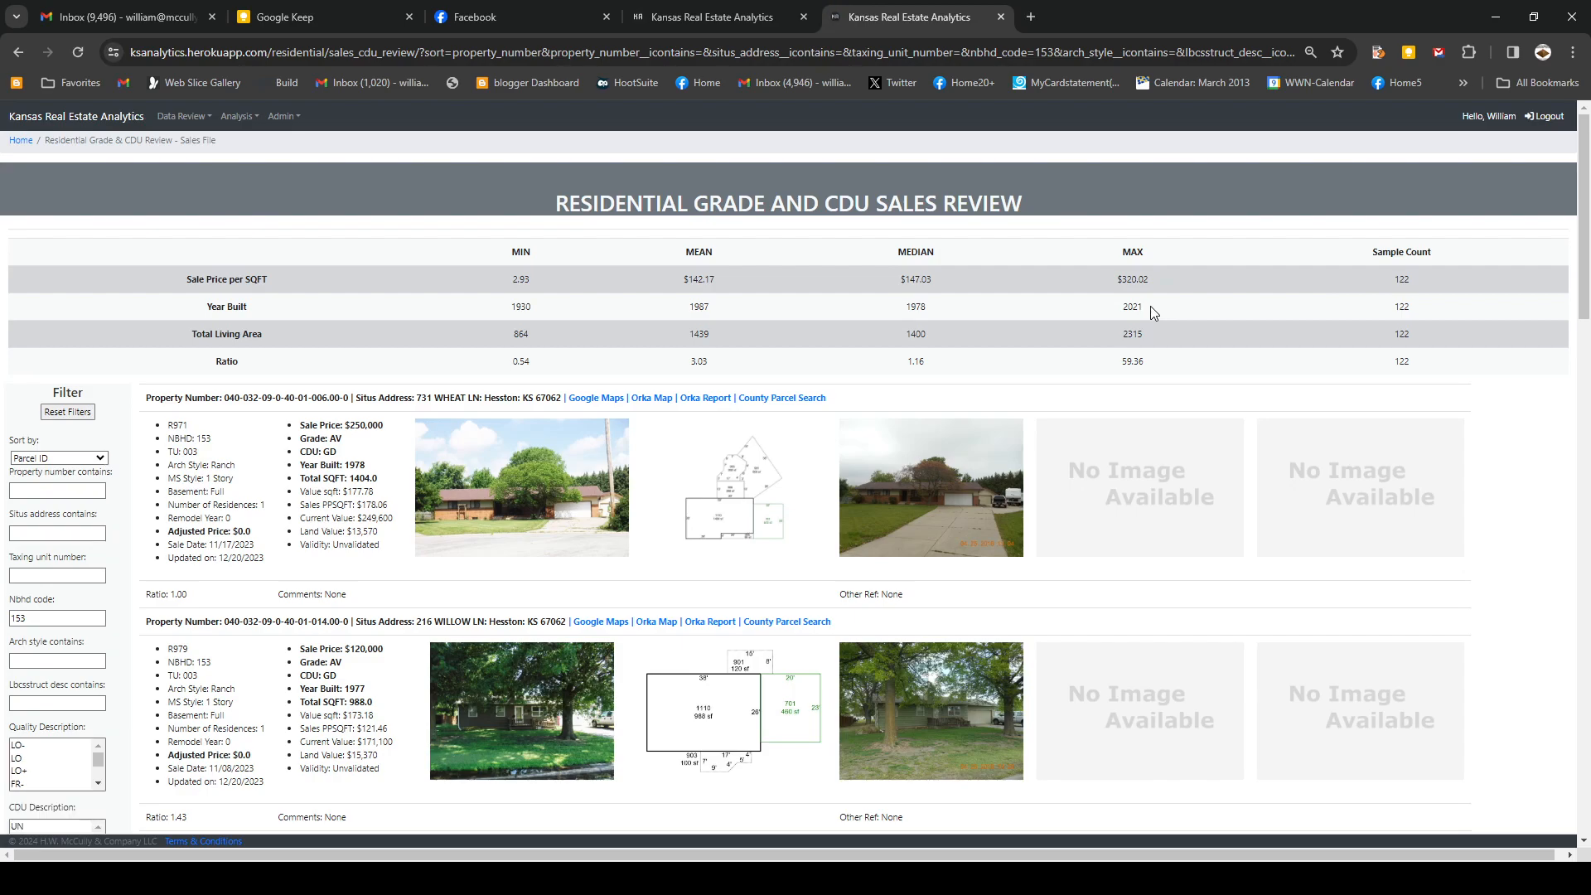
- Select Valid Sale as the transfer validity and submit, leaving 62 sales
scroll(124, 614, "down", 5)
left_click(98, 614)
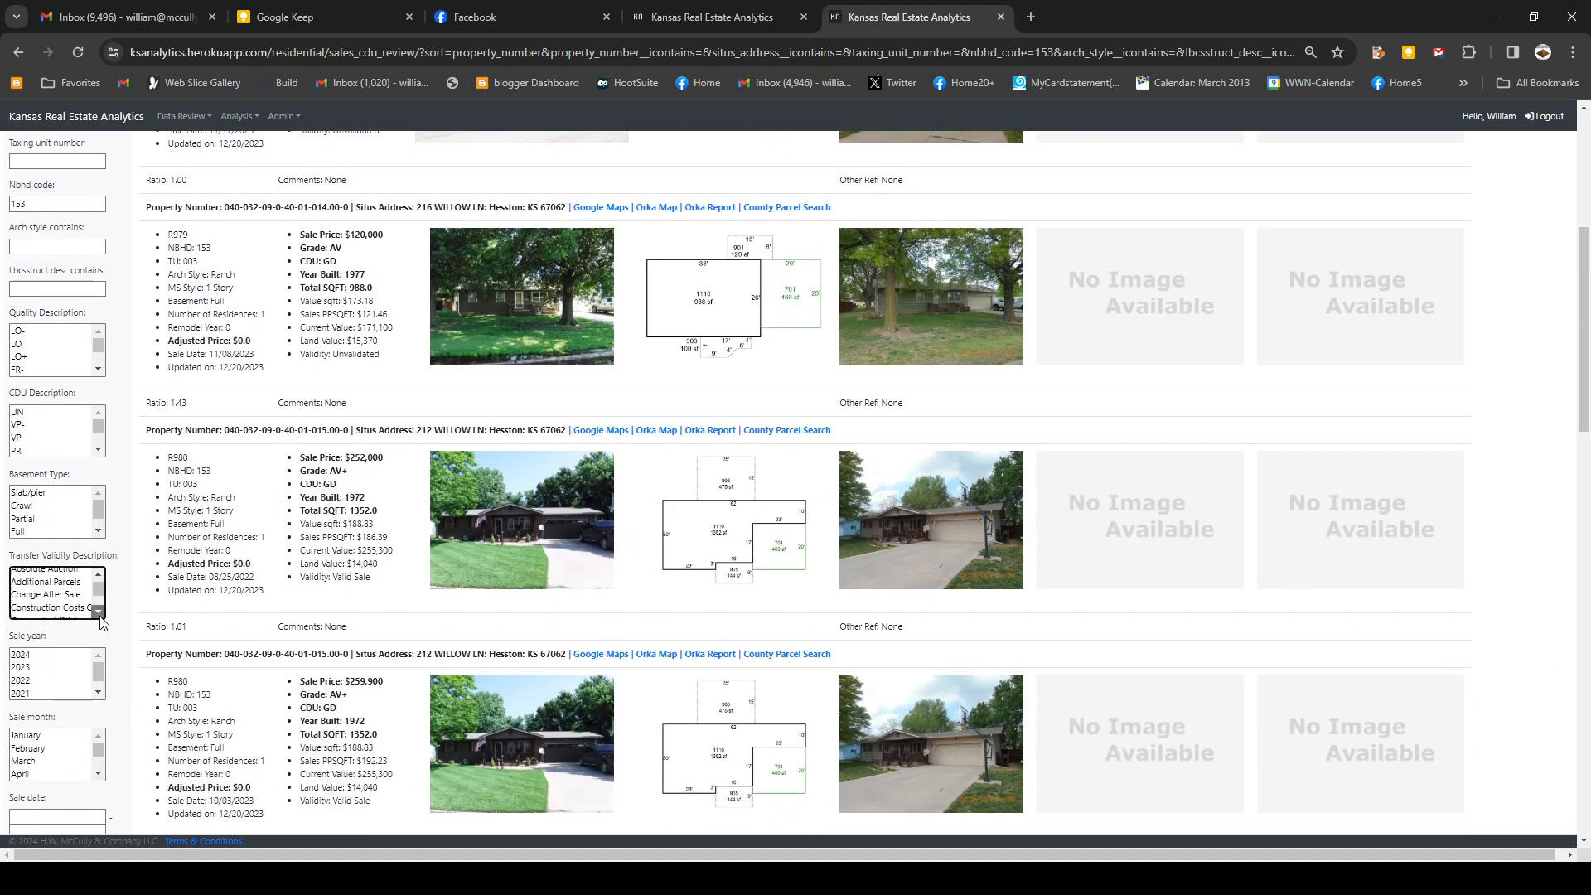
left_click(99, 614)
left_click(99, 613)
left_click(99, 614)
left_click(98, 614)
left_click(99, 614)
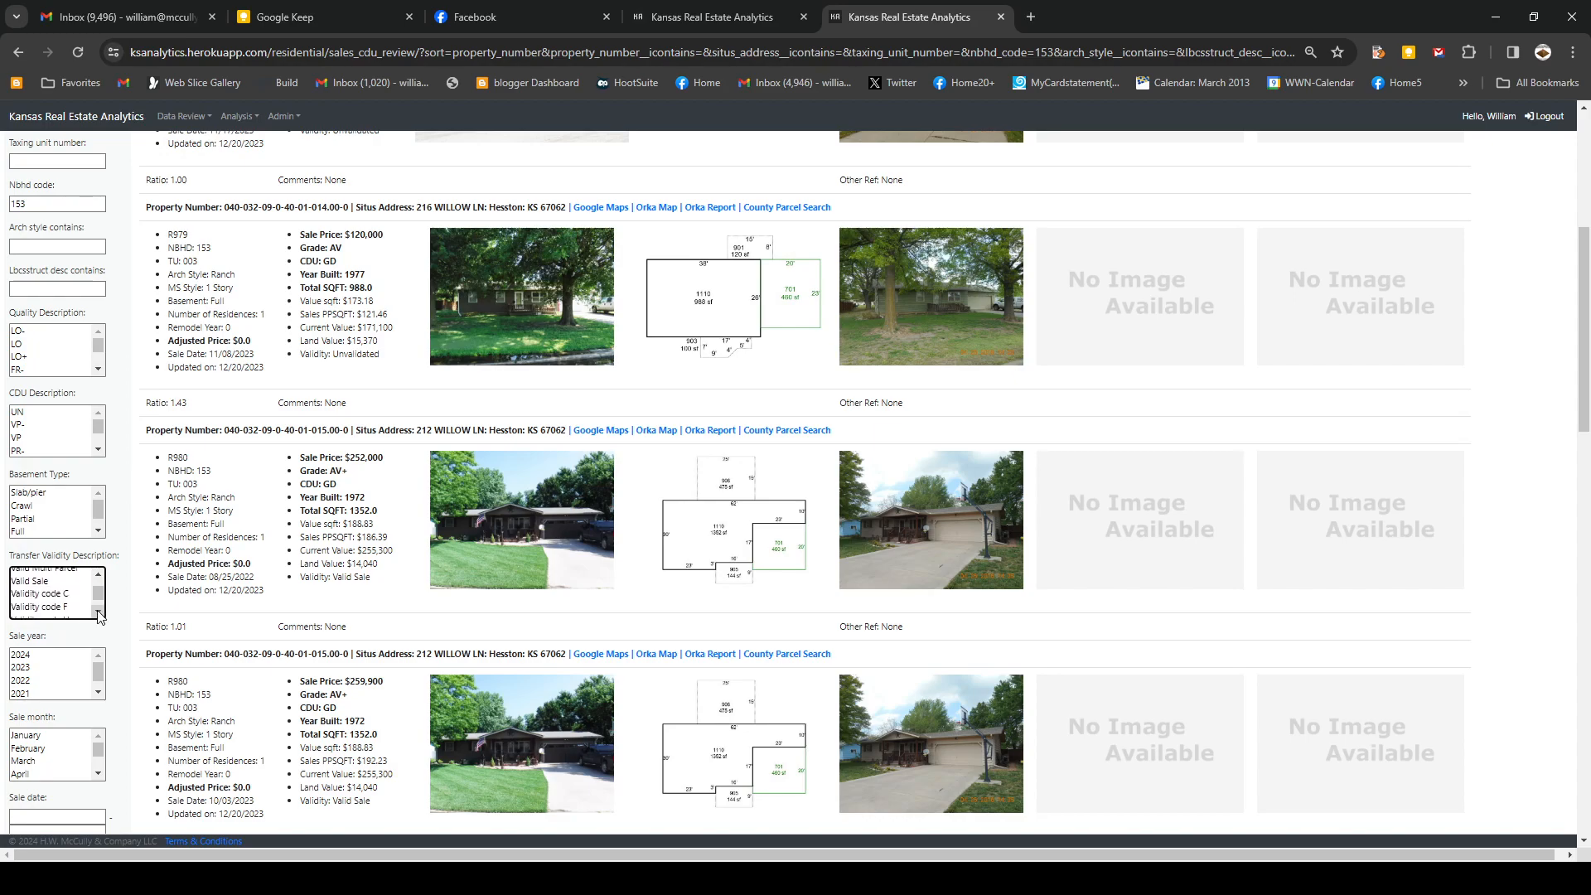
left_click(46, 581)
scroll(121, 640, "down", 5)
left_click(27, 764)
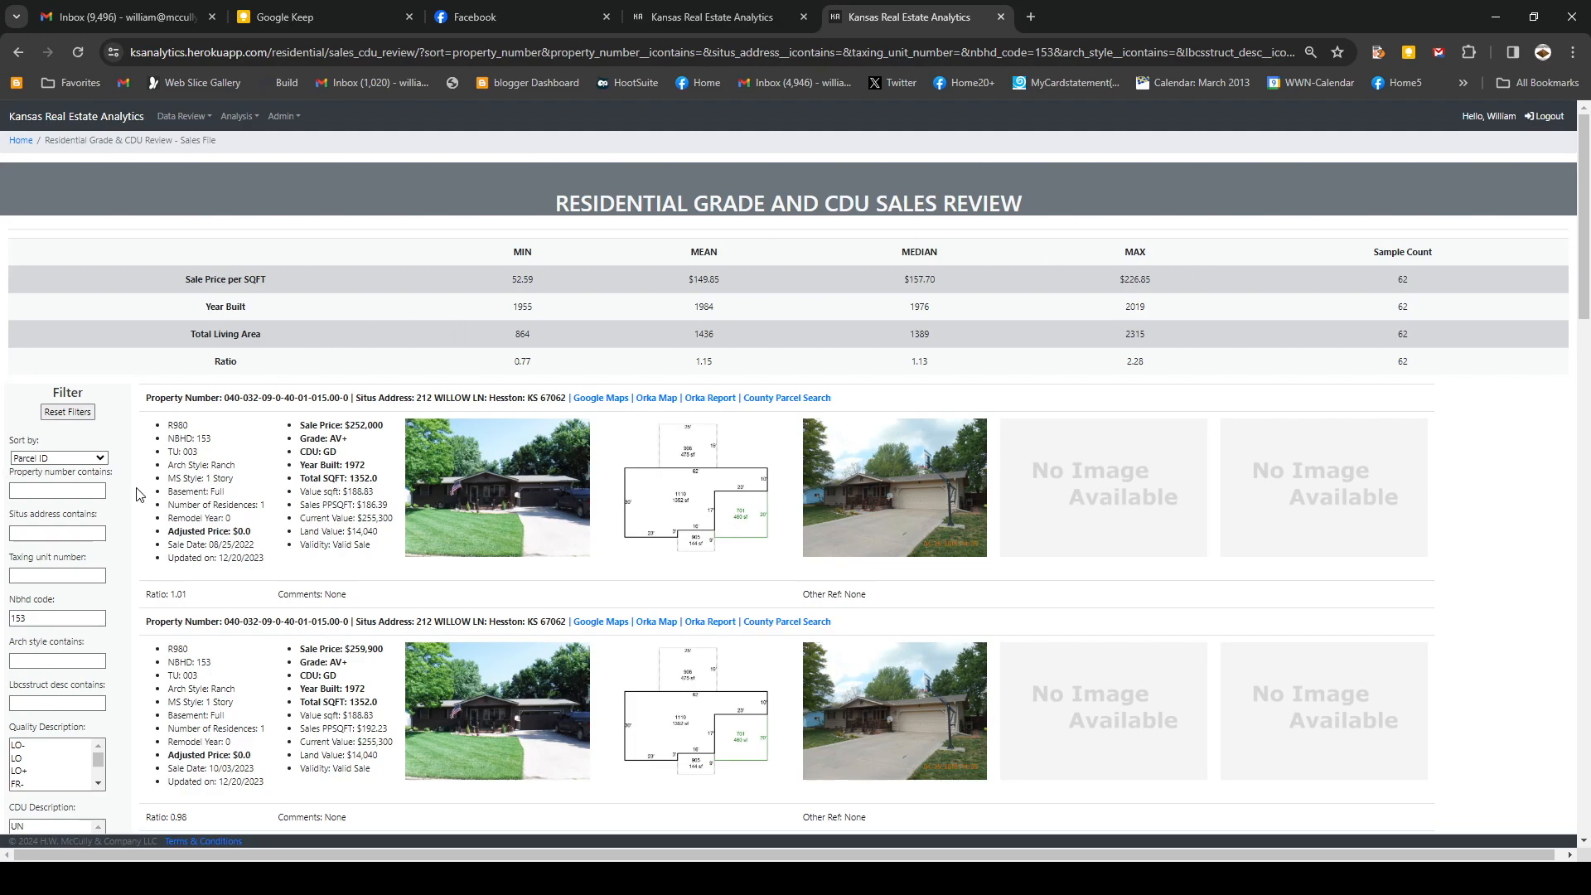
- Choose sale years 2023 and 2022 and submit, narrowing to 28 sales
scroll(137, 497, "down", 3)
scroll(136, 496, "down", 5)
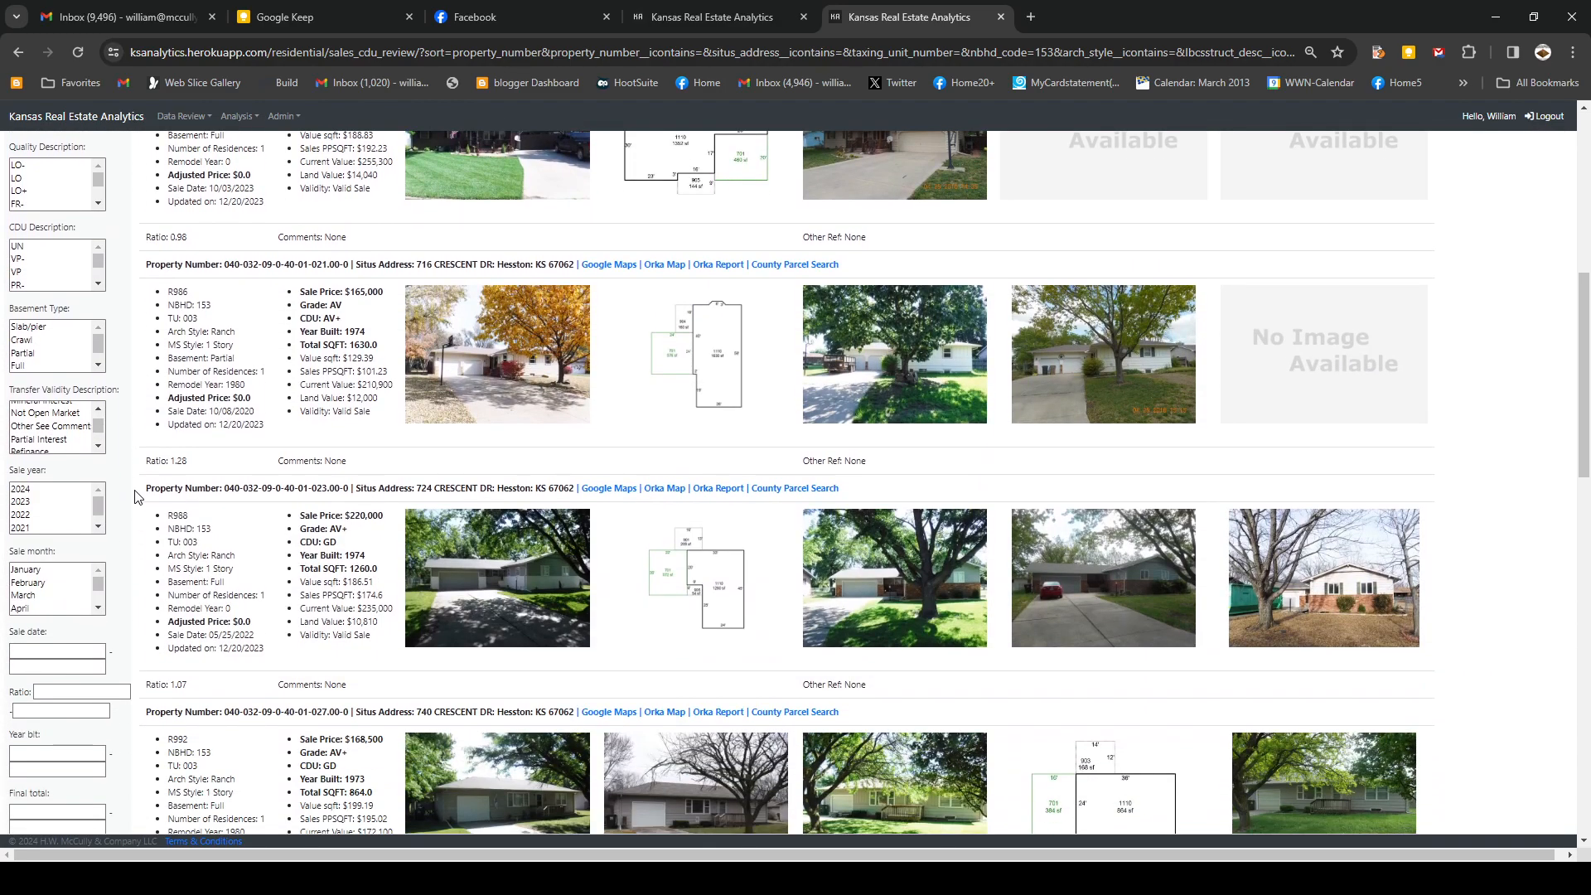
left_click(25, 506)
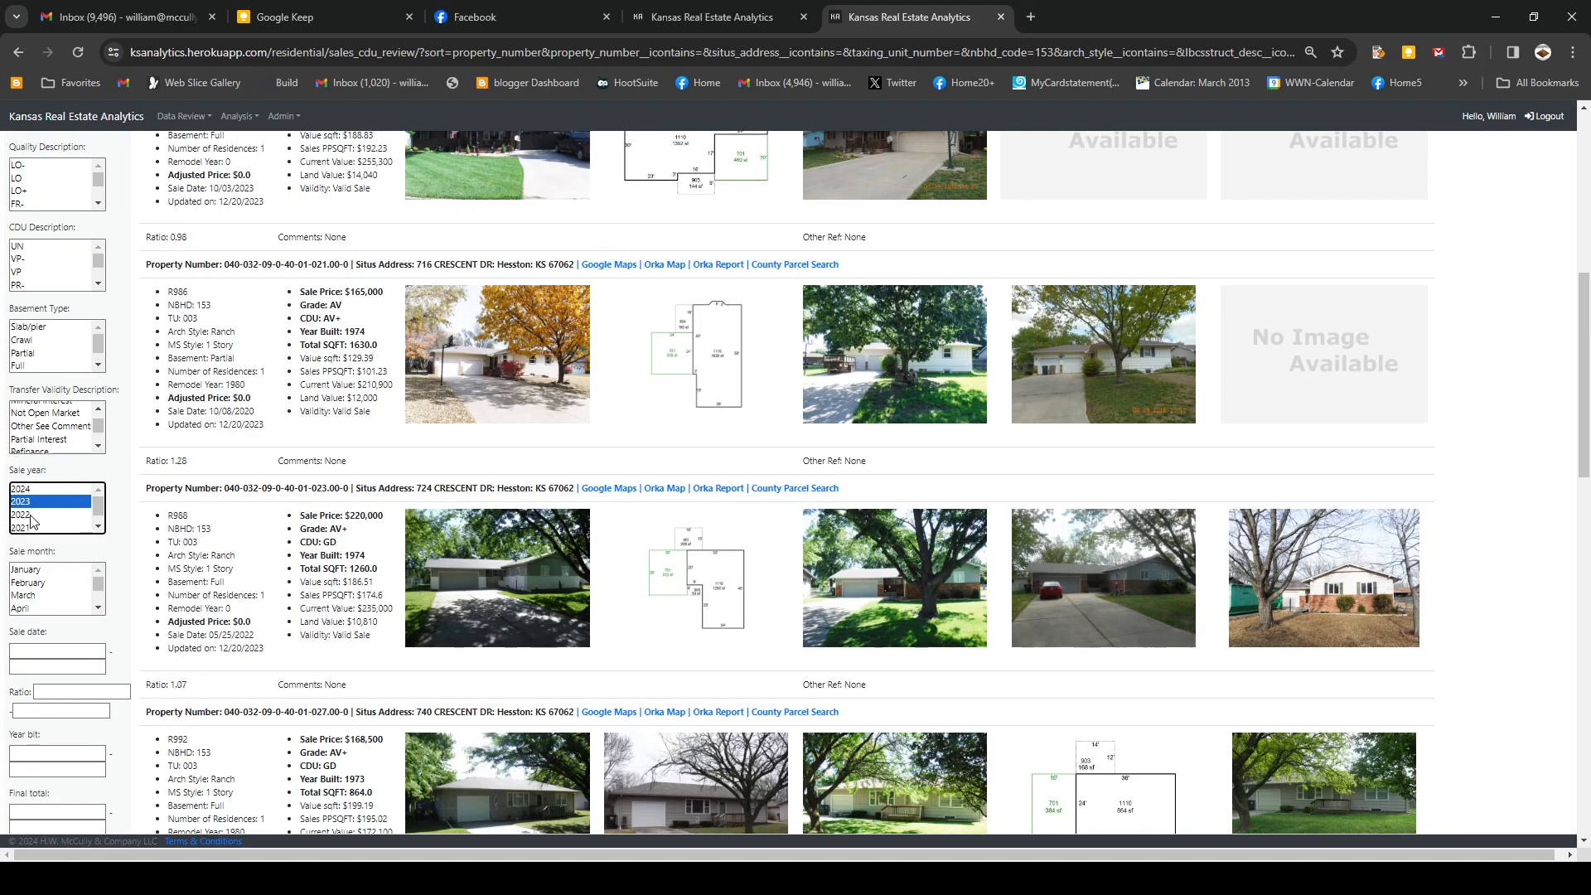
left_click(25, 514, "ctrl")
scroll(49, 538, "down", 4)
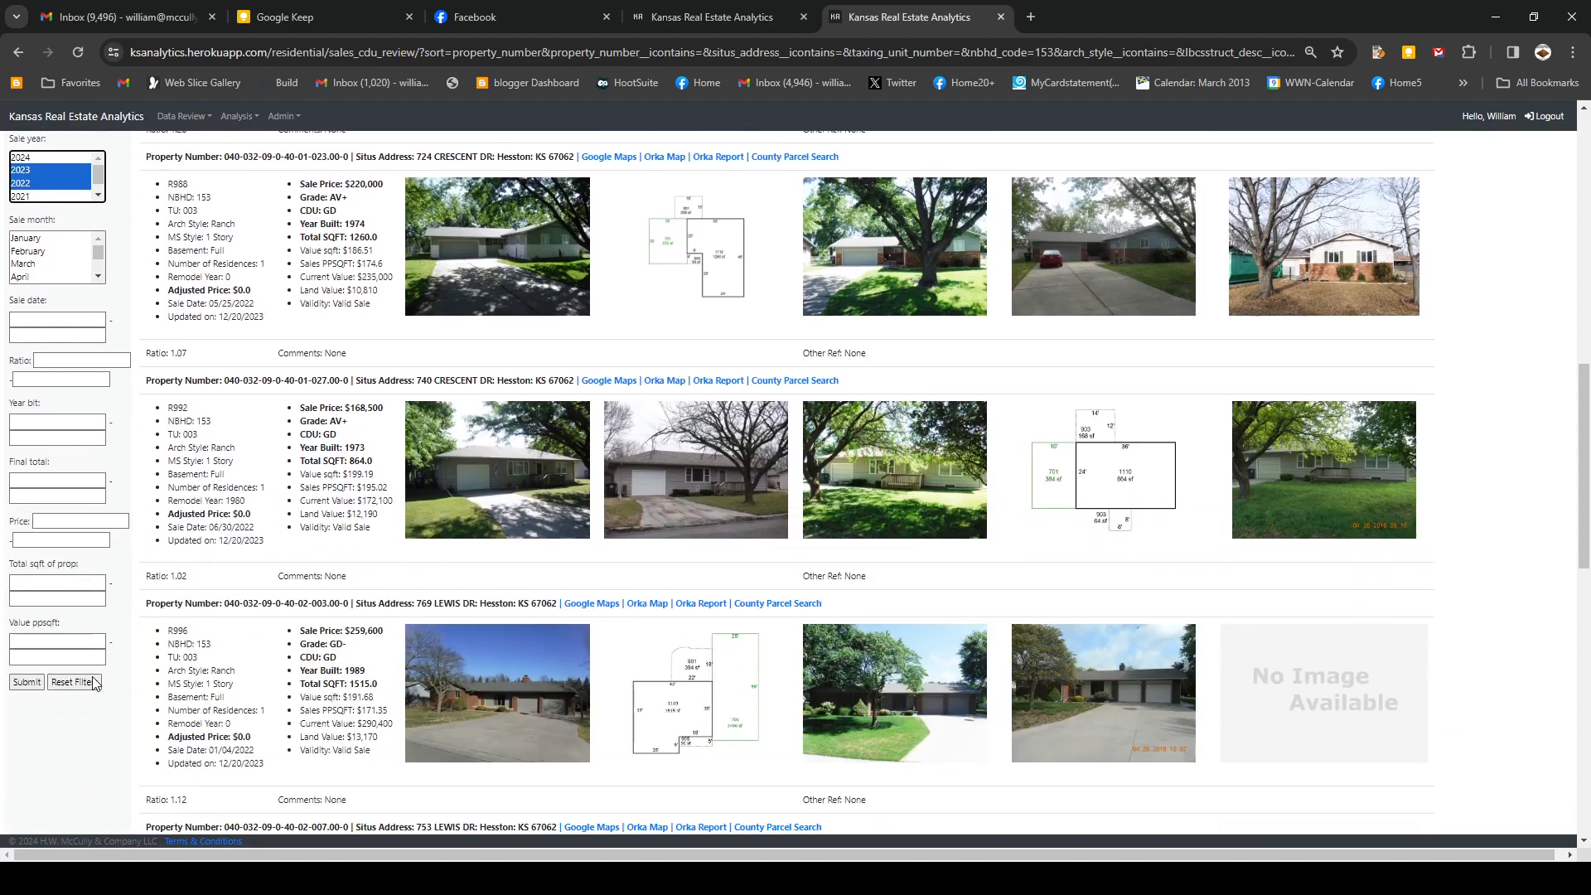
left_click(26, 681)
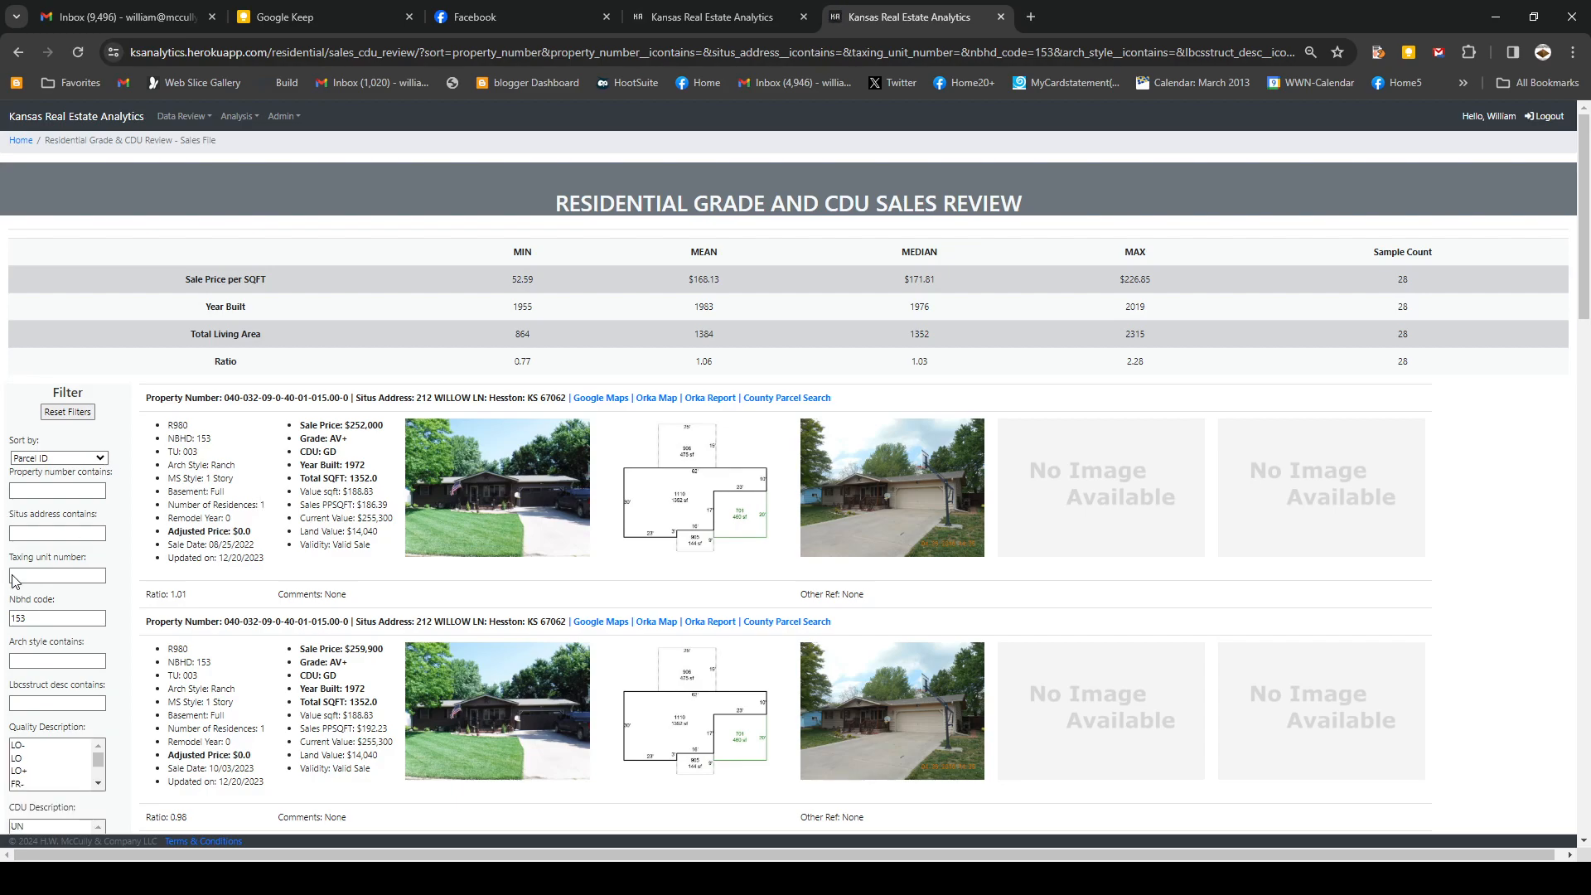
- Select Full and Partial basements, AV quality and GD CDU rating
scroll(143, 605, "down", 2)
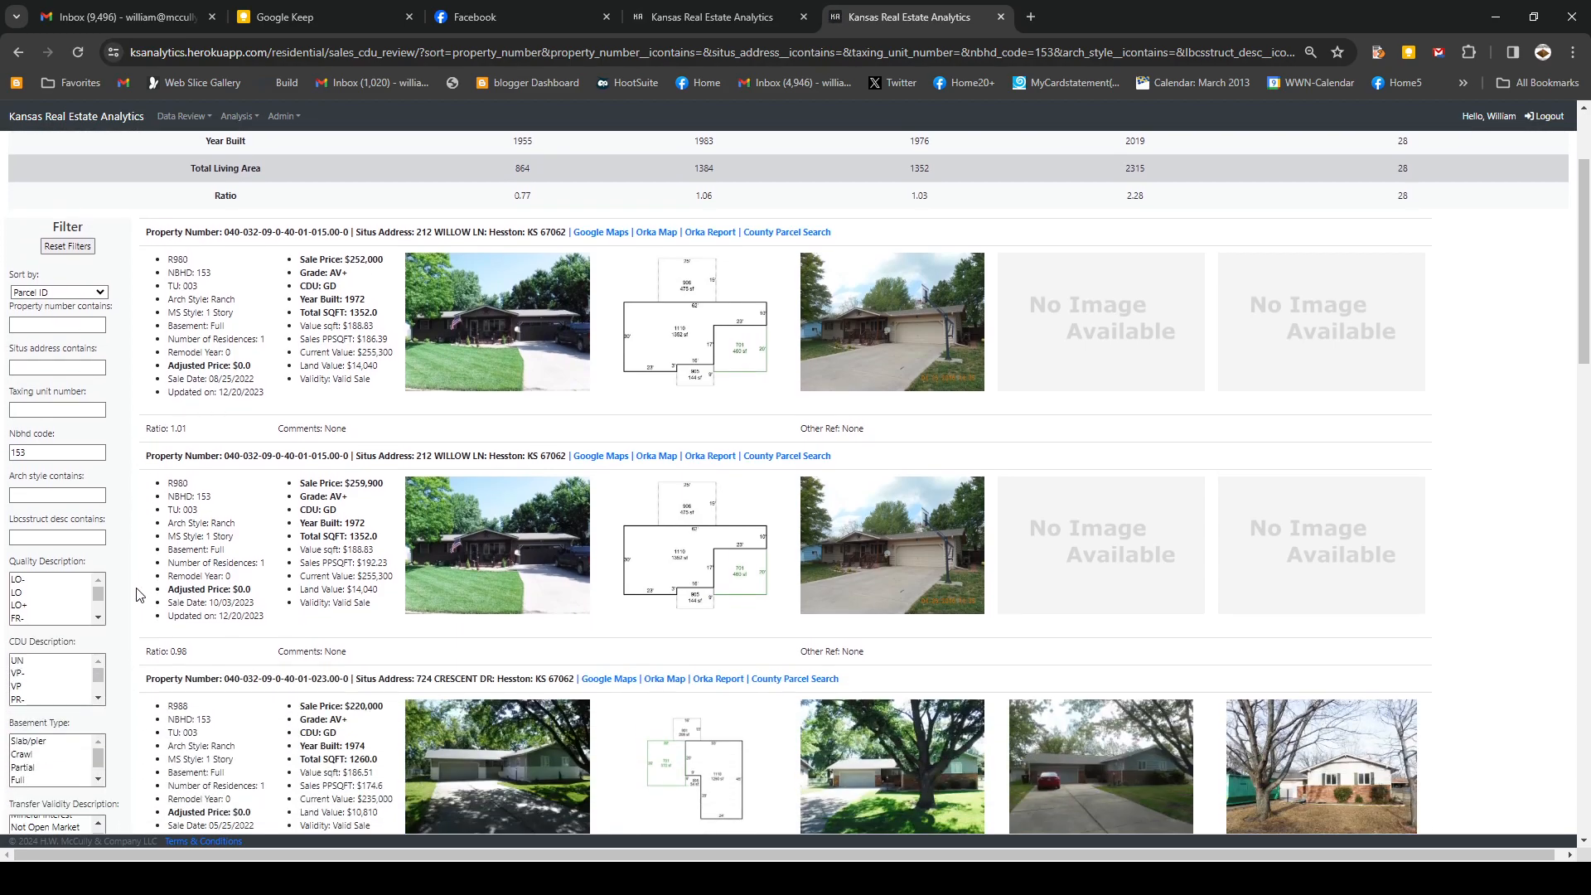
left_click(32, 777)
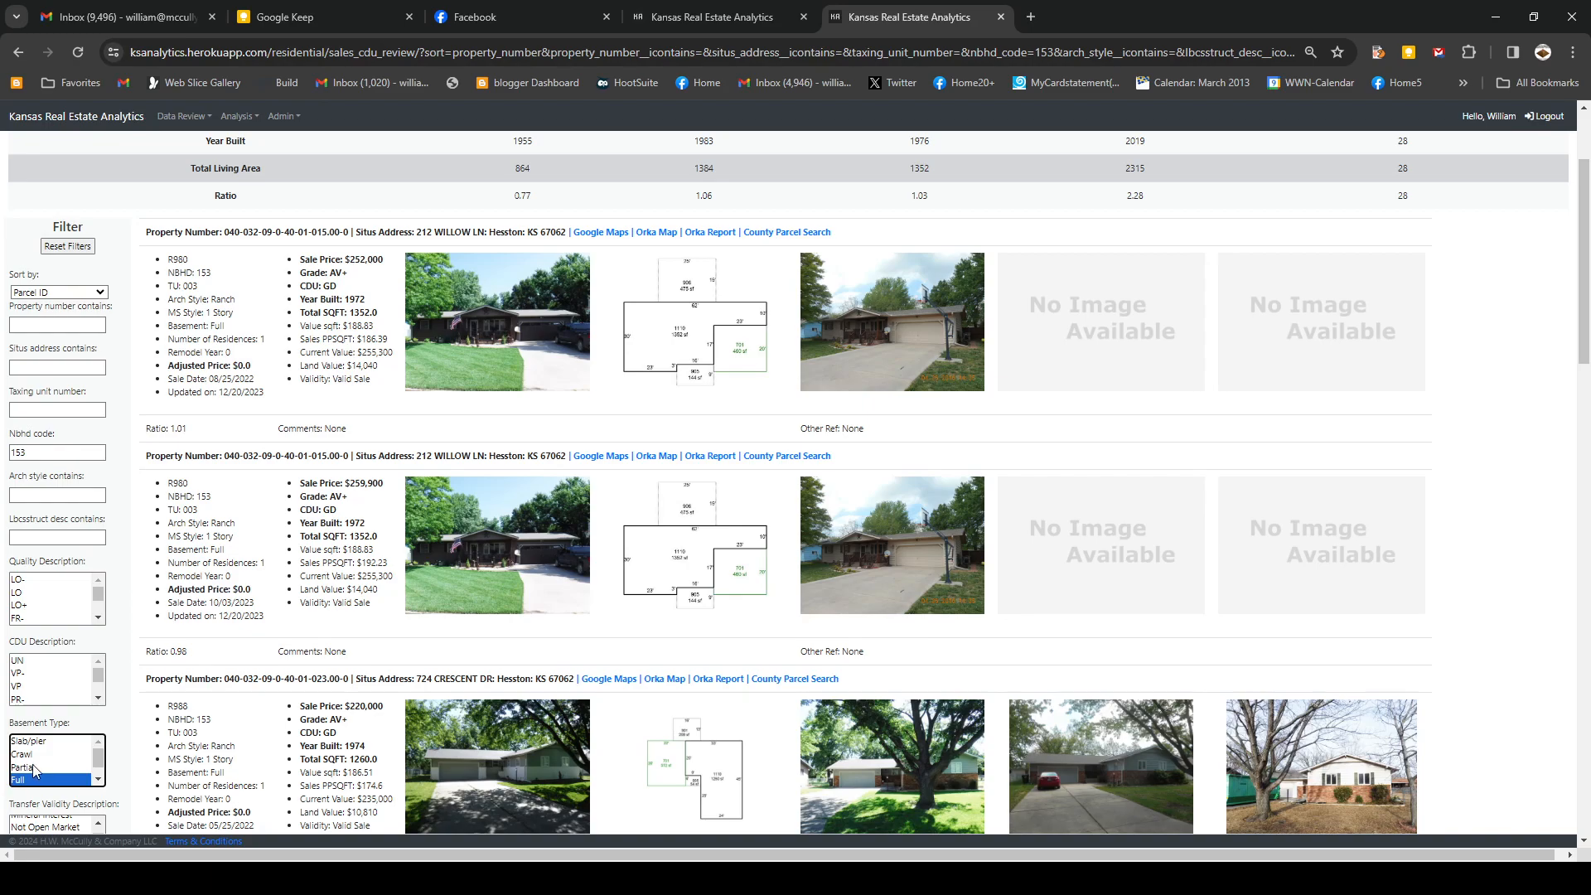
left_click(33, 769, "ctrl")
left_click(100, 621)
left_click(99, 618)
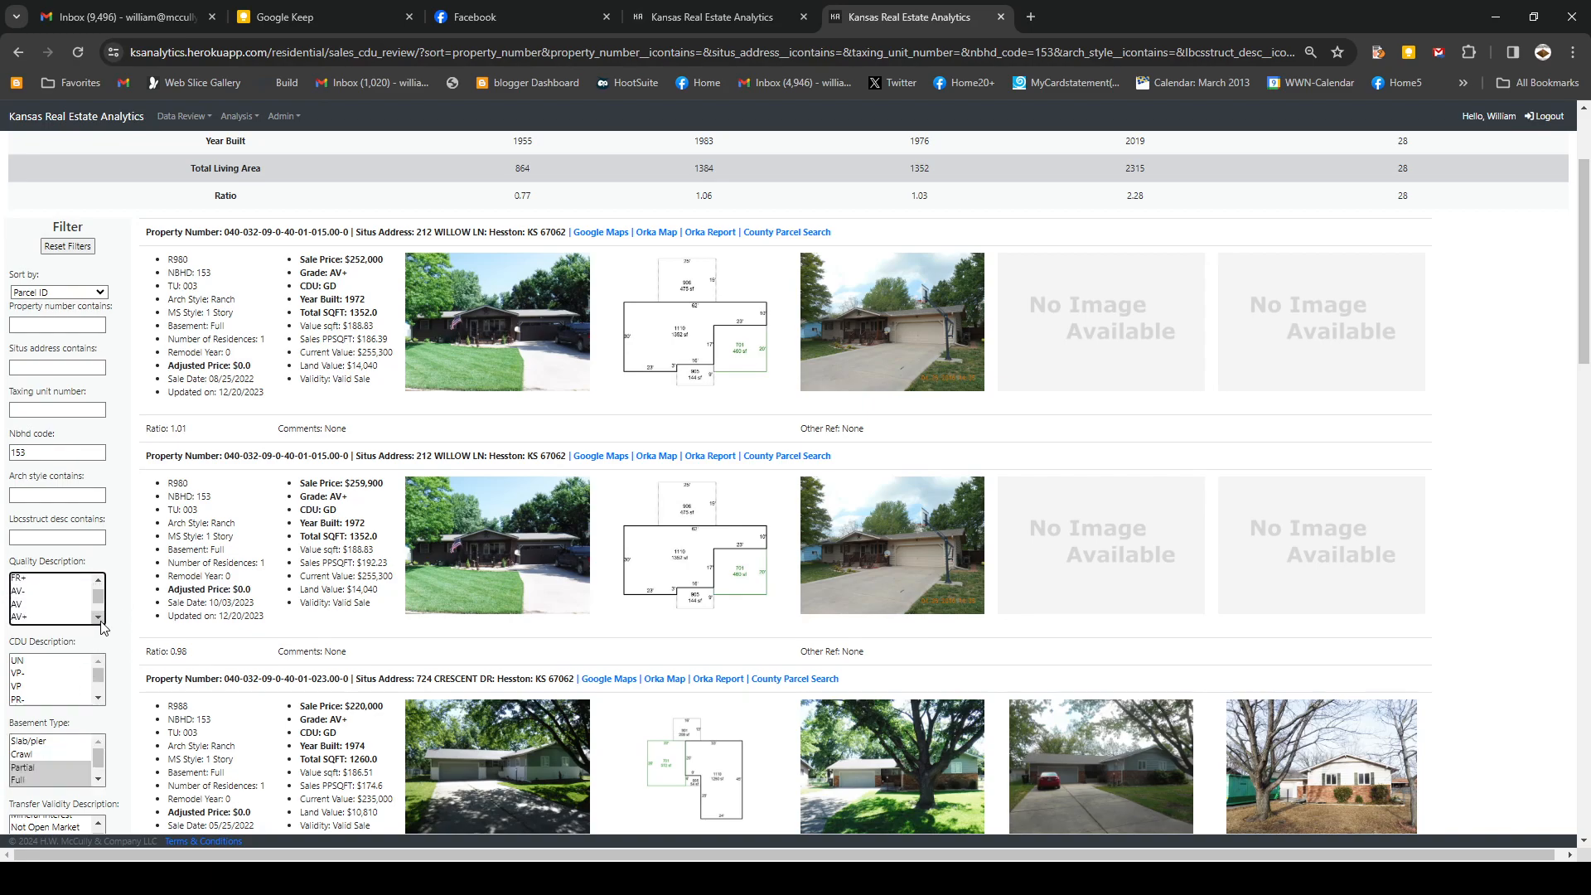
left_click(25, 604)
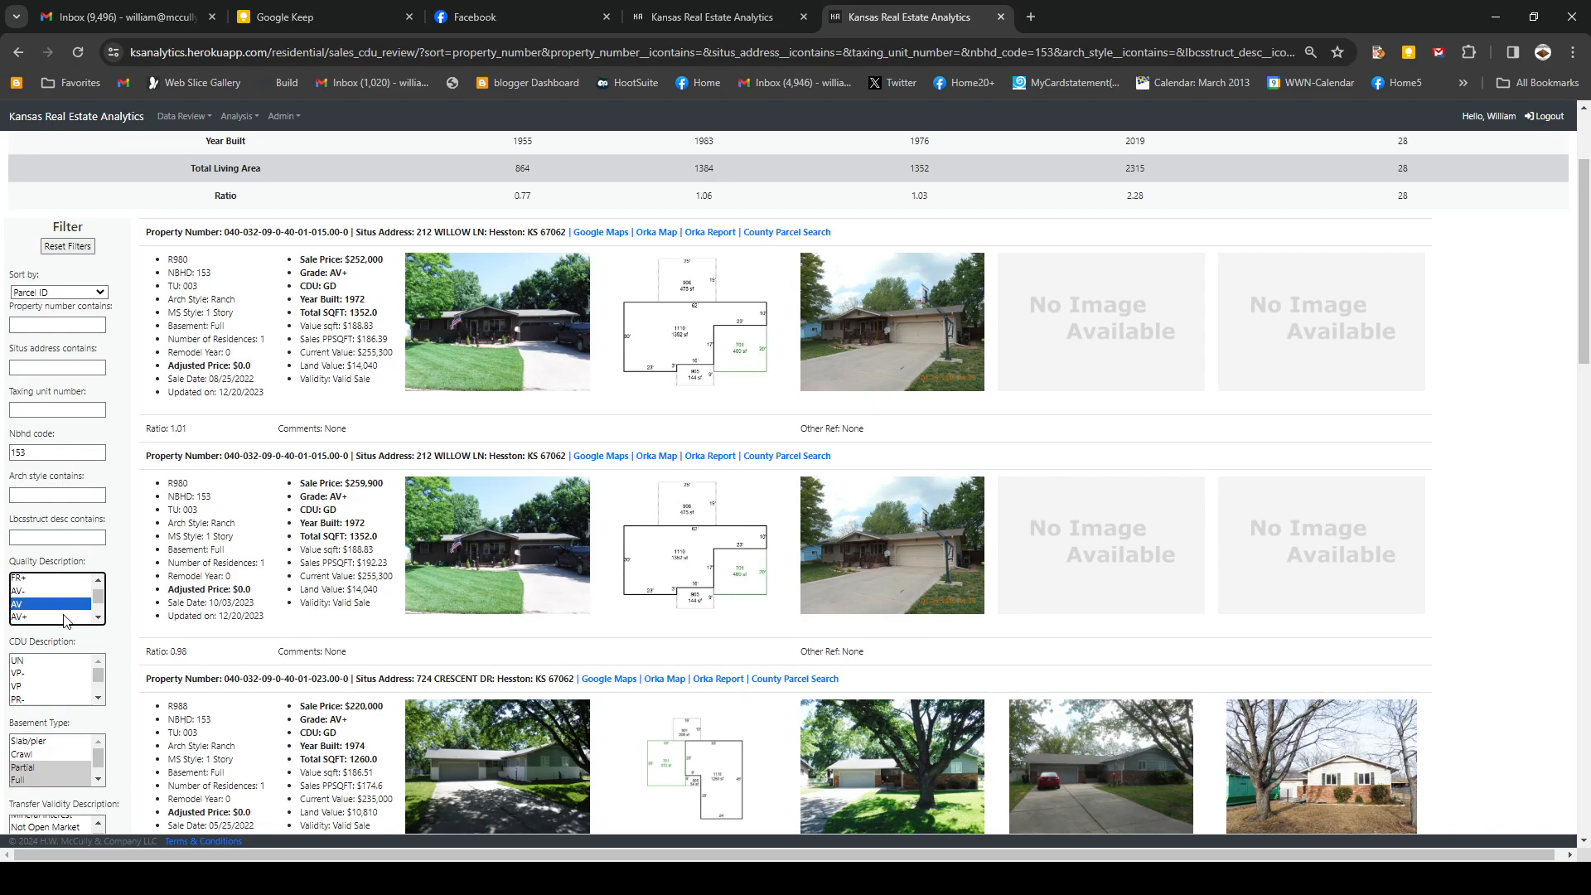
left_click(99, 699)
left_click(100, 700)
left_click(99, 700)
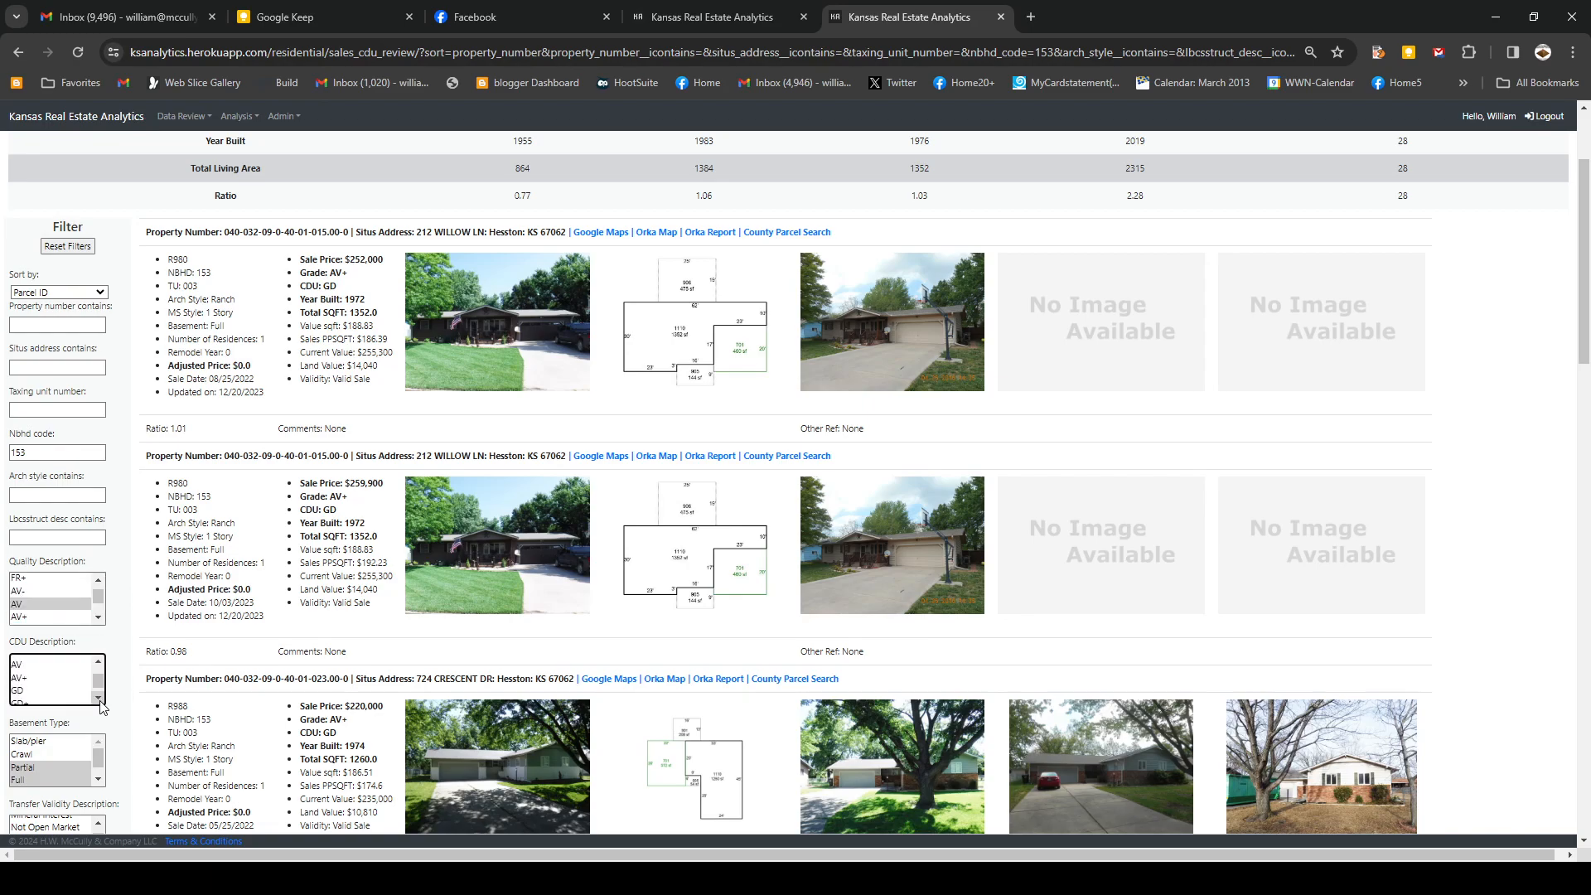
left_click(25, 690)
- Enter year built 1970–1985 and total square footage 1000–1500
scroll(138, 691, "down", 6)
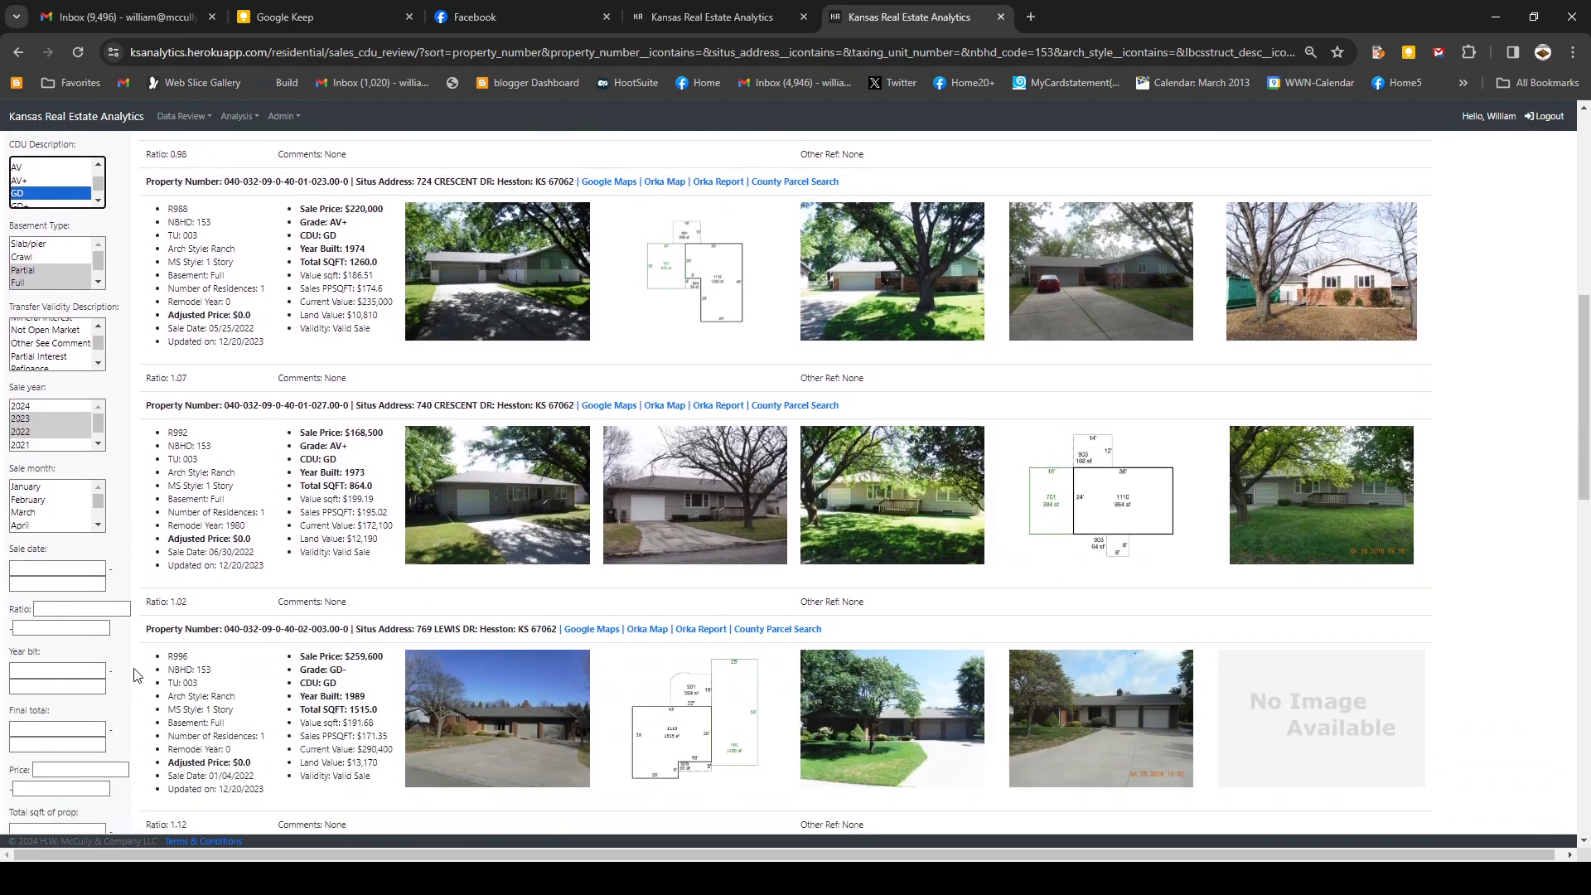
left_click(51, 665)
type("1970")
key("Tab")
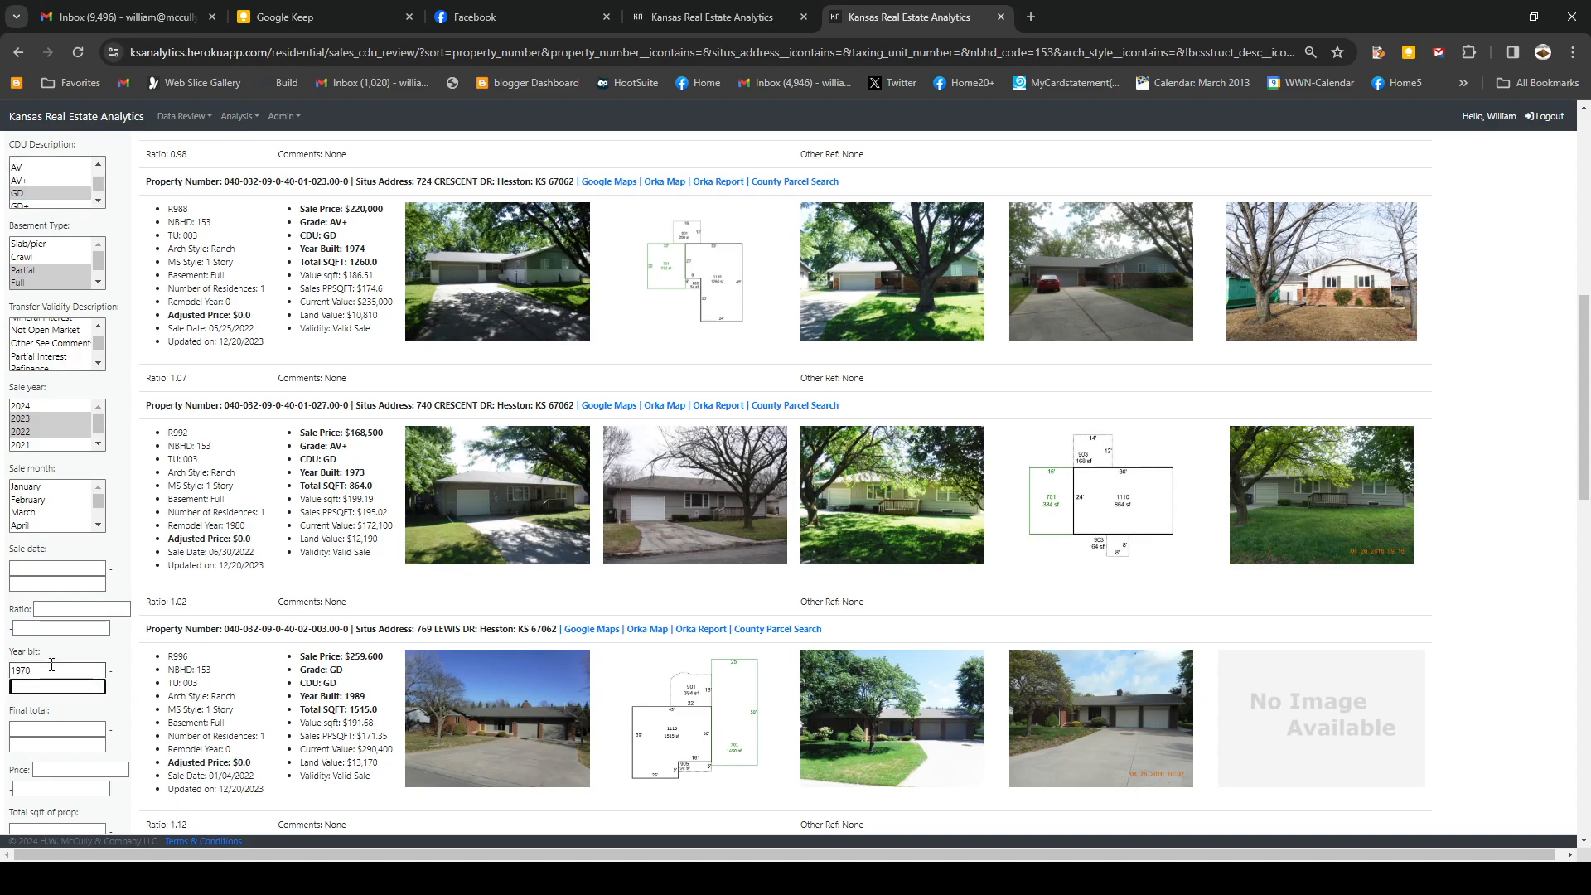
type("1985")
scroll(58, 787, "down", 2)
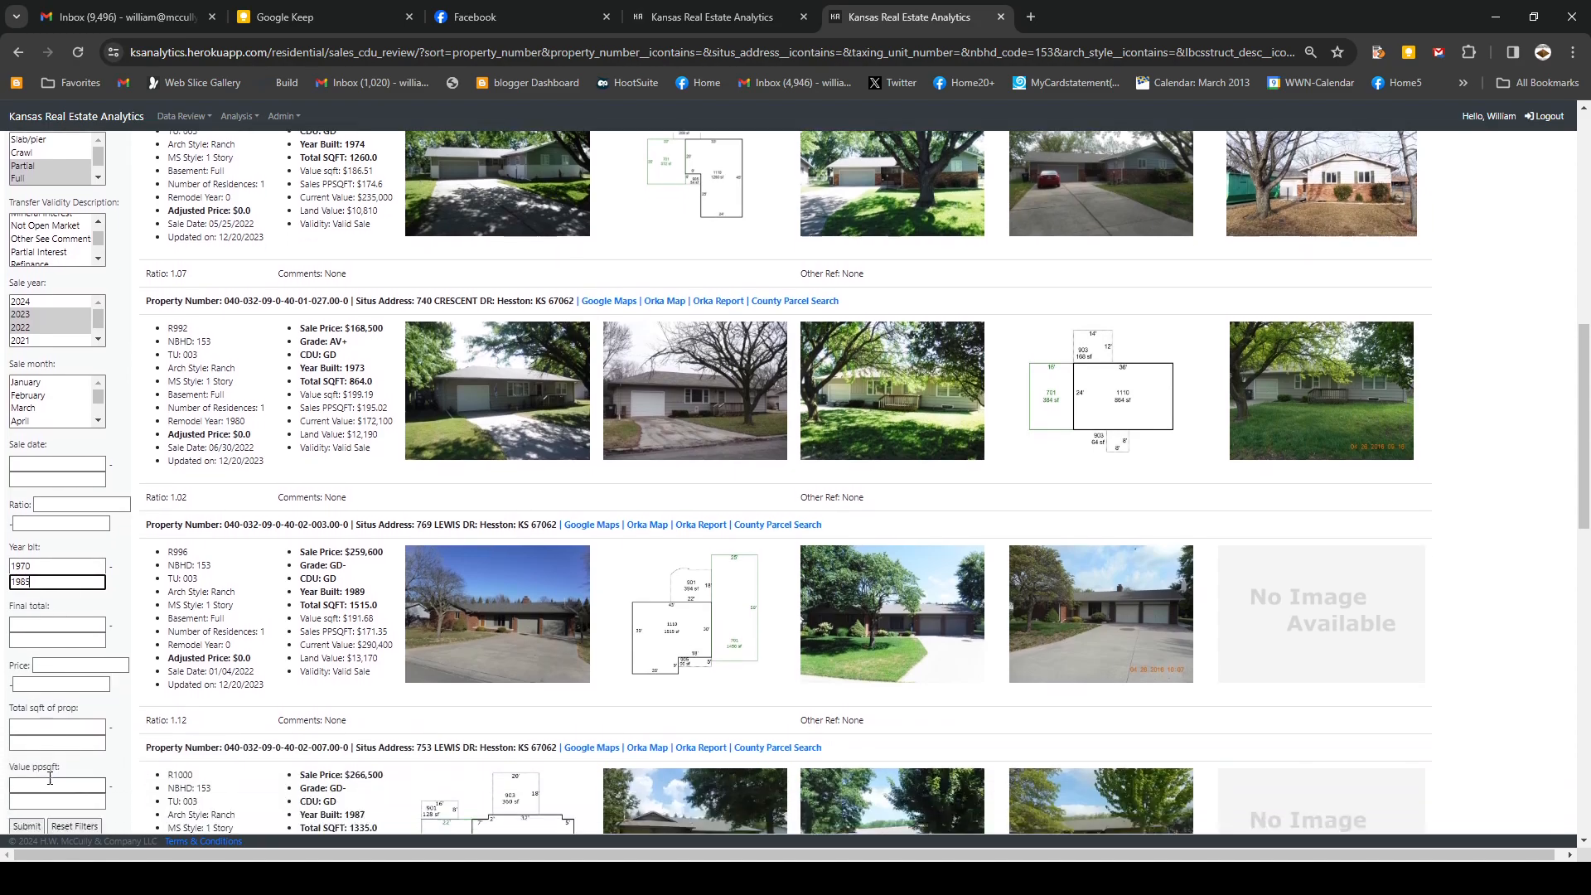
left_click(30, 667)
type("1000")
key("Tab")
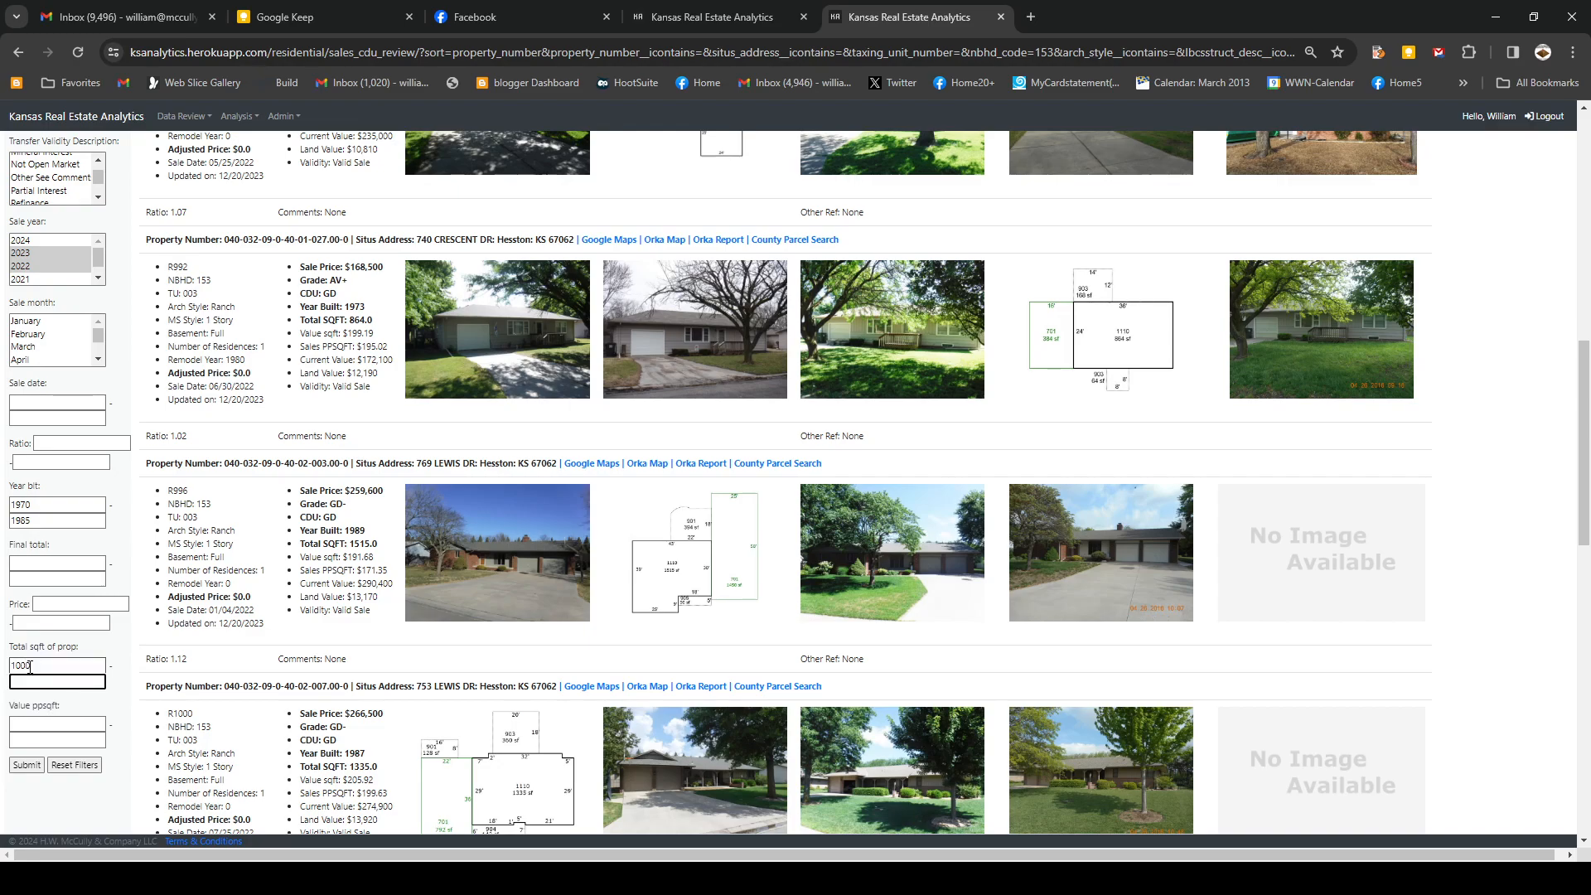
type("1500")
- Submit the year-built 1970–1985 and 1000–1500 sq ft filters to list the four comparable sales
left_click(27, 763)
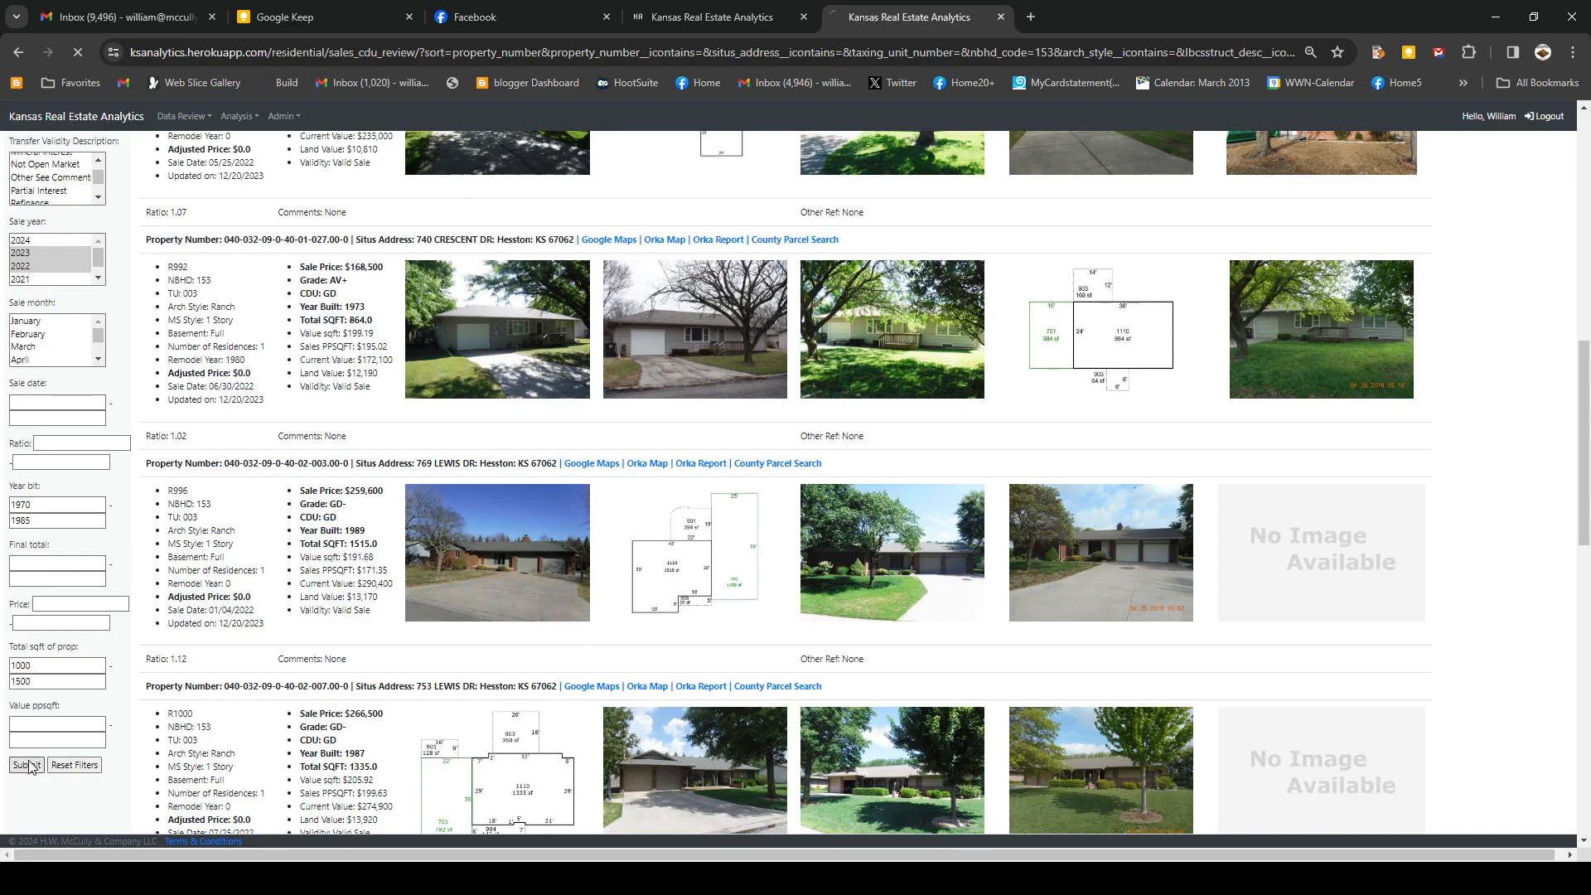